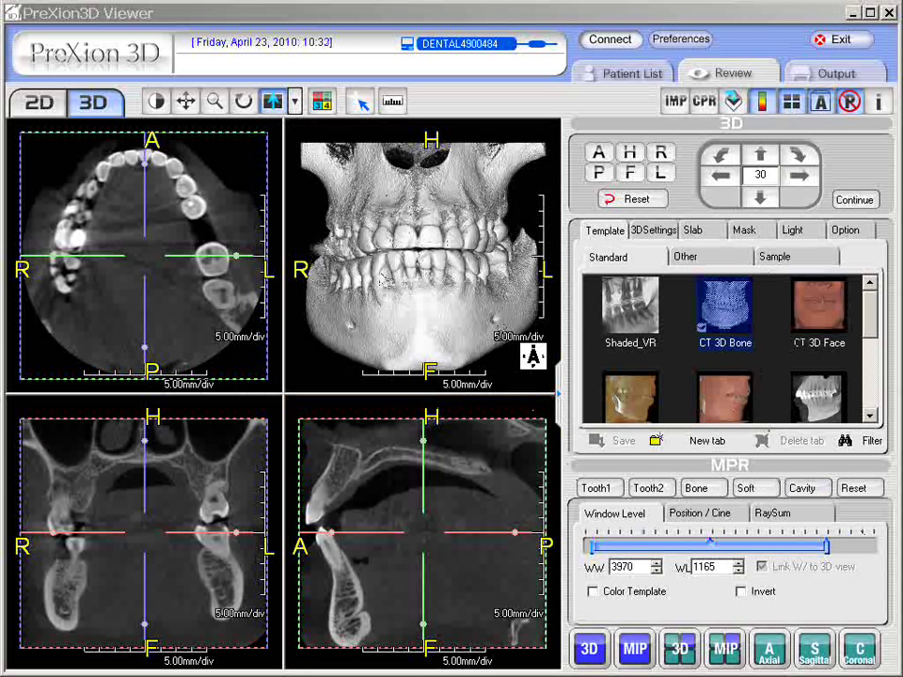
Show the 3D skull rendering alone at full size, and rotate, shrink and reposition it slightly within the view
double_click(422, 274)
double_click(467, 282)
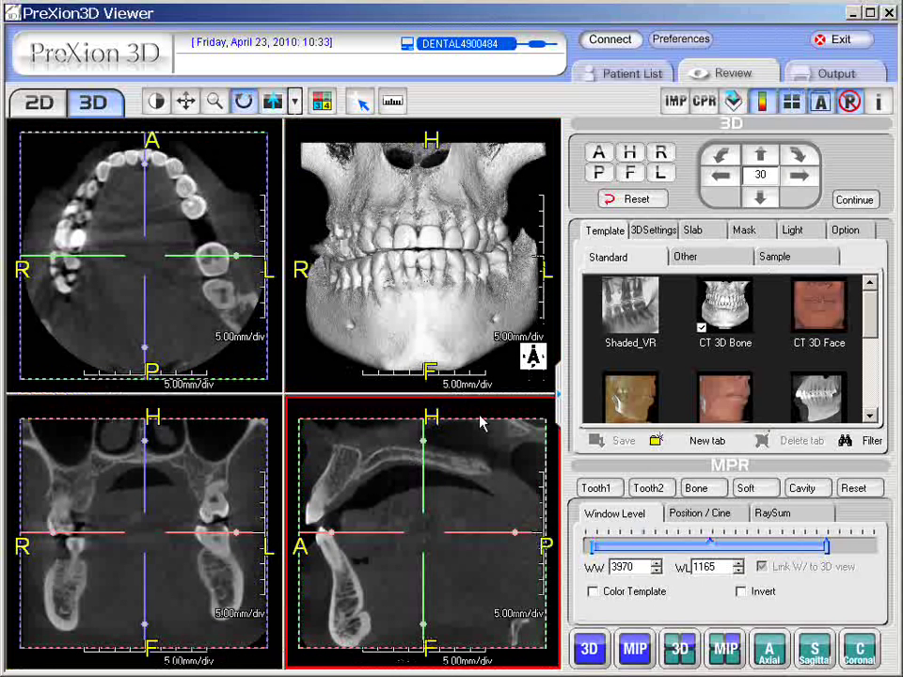
left_click(590, 651)
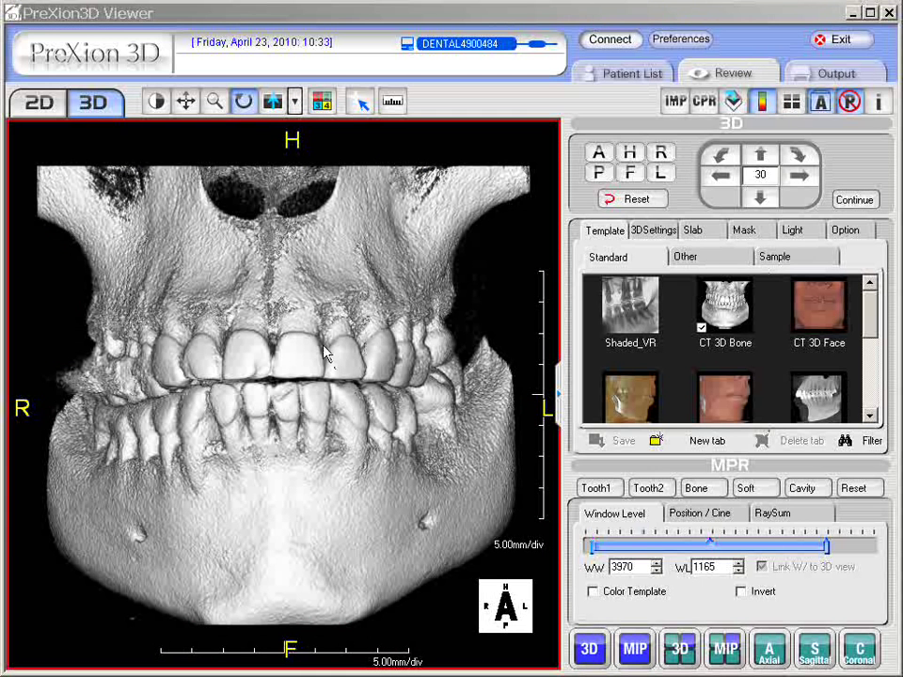
left_click_drag(326, 352, 245, 330)
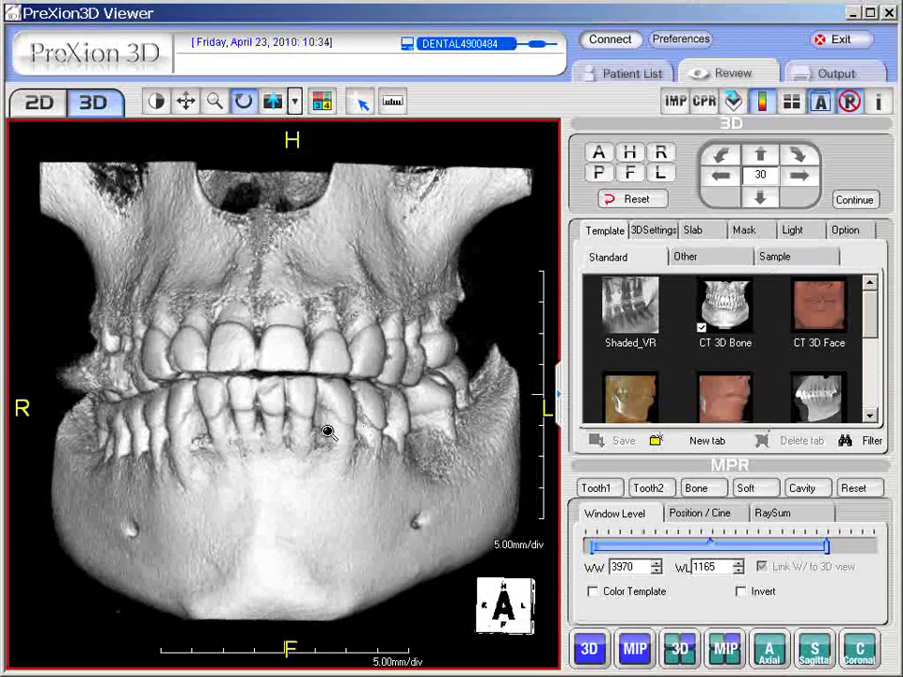
mouse_move(329, 432)
left_mouse_down()
mouse_move(328, 395)
mouse_move(334, 430)
left_mouse_up()
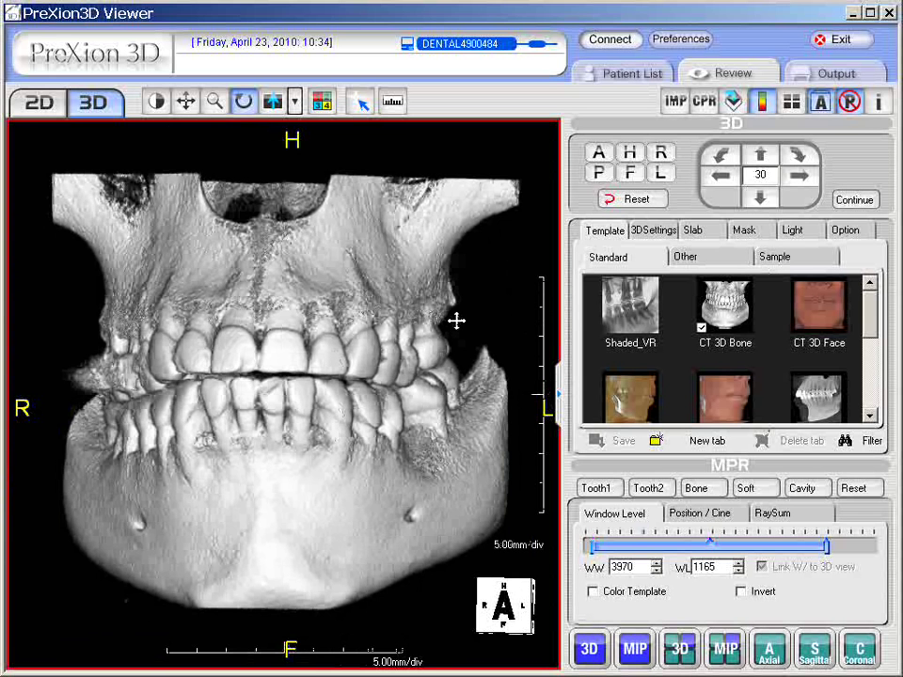
mouse_move(456, 321)
left_mouse_down()
mouse_move(417, 319)
mouse_move(455, 323)
mouse_move(455, 306)
mouse_move(453, 347)
mouse_move(455, 329)
left_mouse_up()
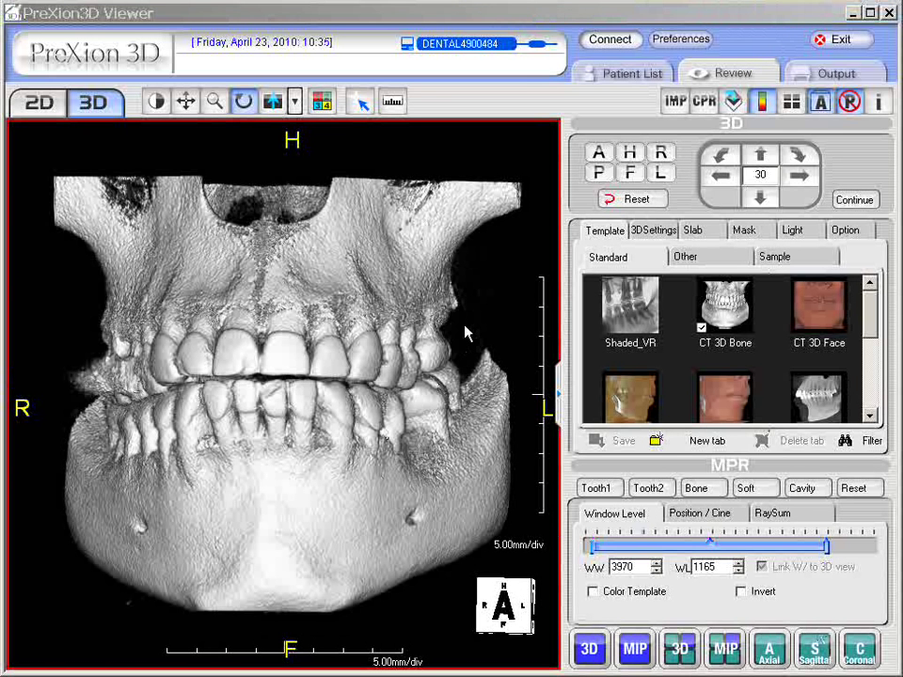
Adjust the 3D rendering's window level until mainly the teeth remain, and restore the bone display with the CT 3D Bone template
right_click_drag(465, 327, 440, 245)
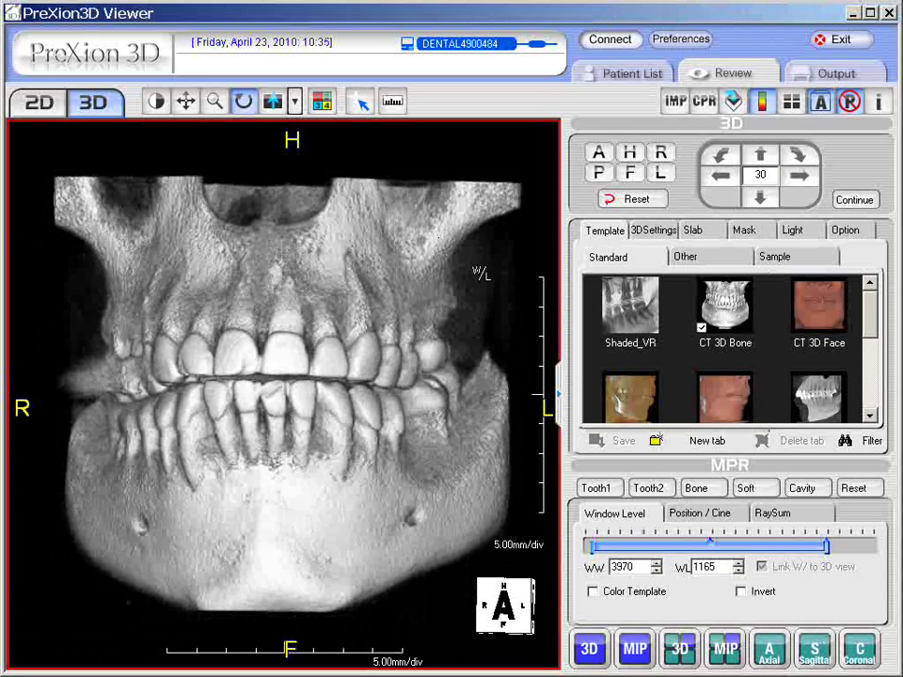
right_click_drag(480, 273, 198, 156)
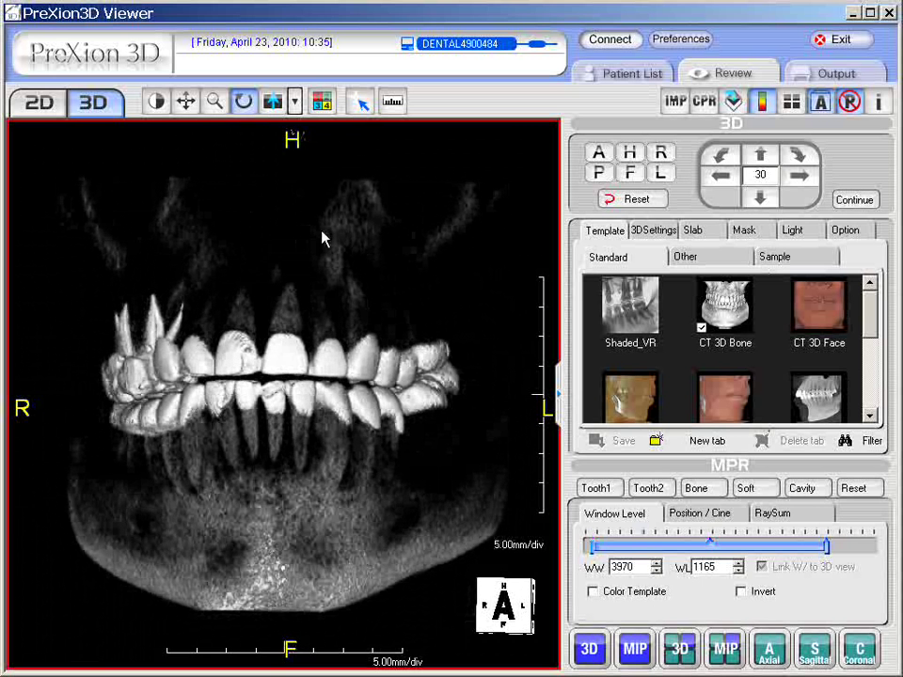
left_click(731, 309)
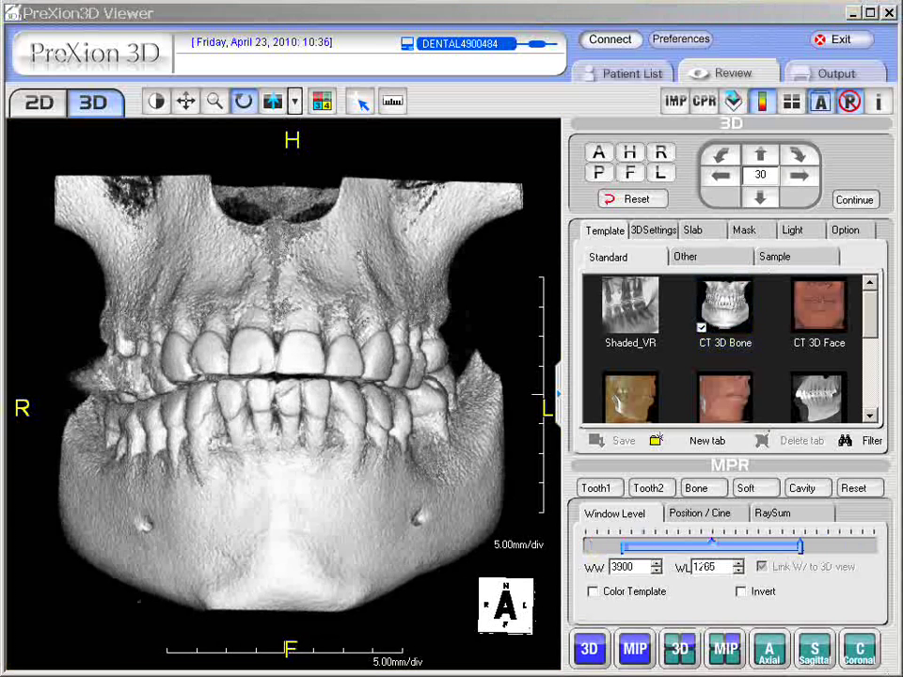
Rotate the 3D skull to inspect its right and left sides, and bring it back to a frontal view
left_click(406, 378)
left_click_drag(282, 399, 374, 402)
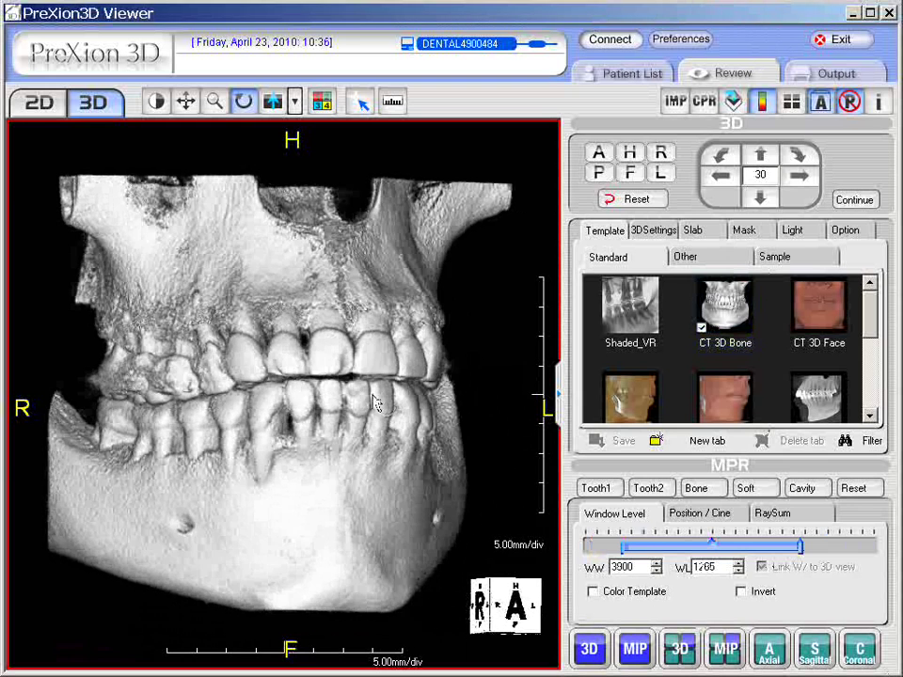
mouse_move(485, 406)
left_mouse_down()
mouse_move(326, 397)
mouse_move(498, 395)
left_mouse_up()
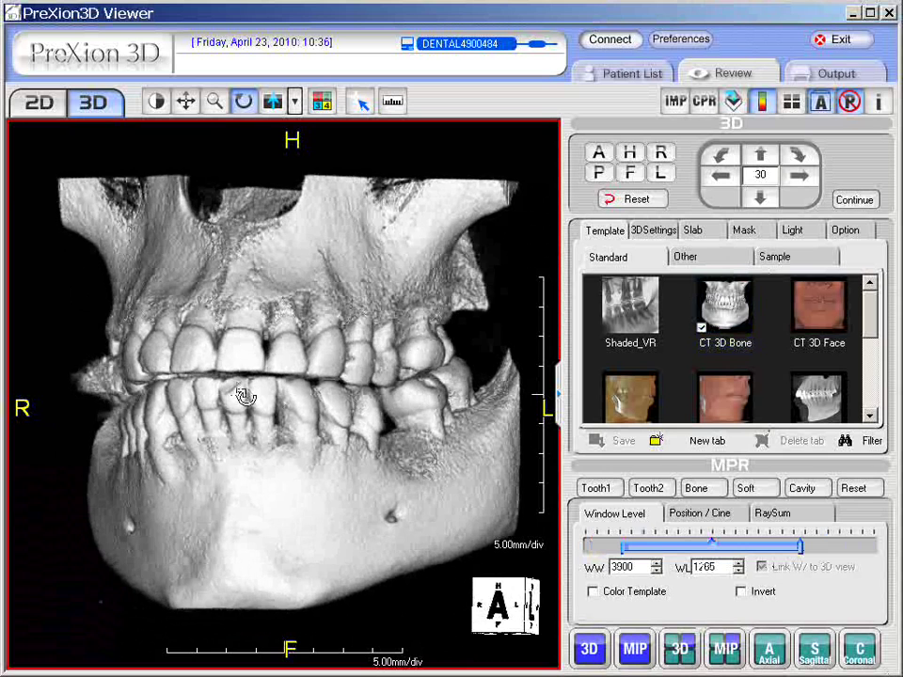
left_click_drag(242, 395, 128, 372)
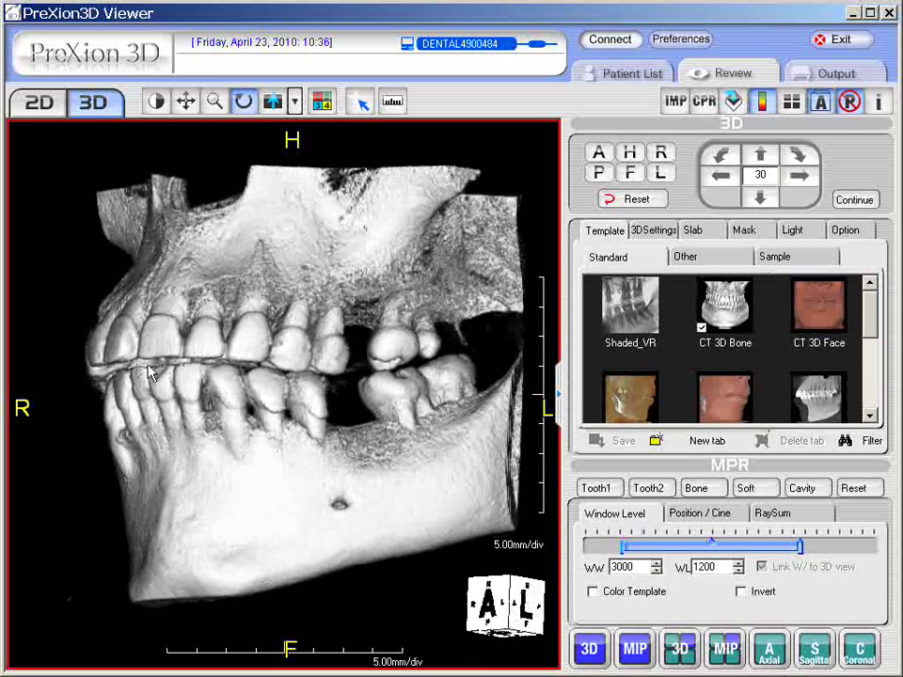
left_click_drag(137, 377, 368, 356)
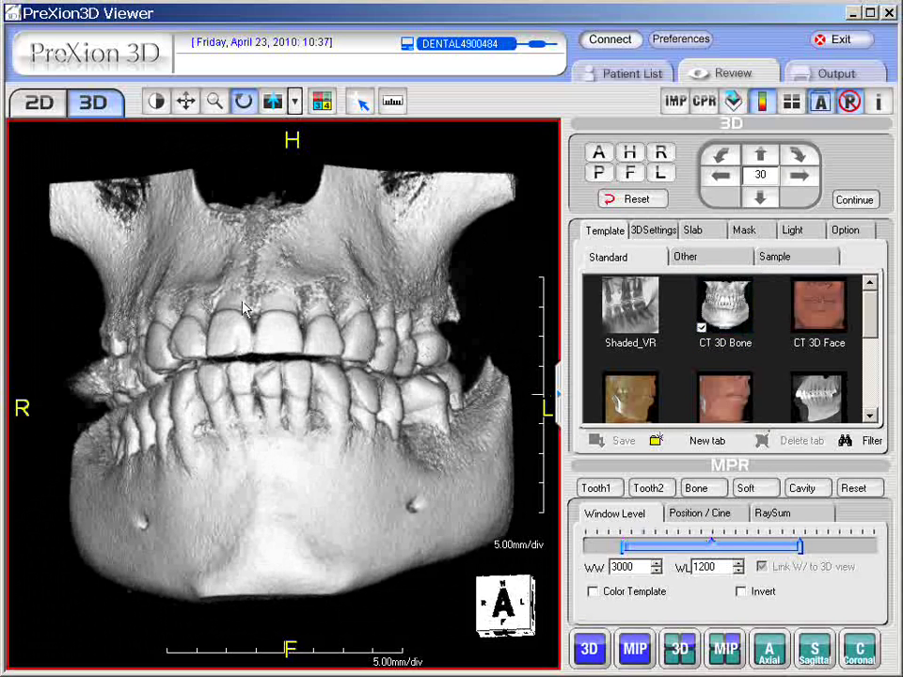
Turn off Auto-supersampling for the 3D view and rotate the skull from side to side to check the rendering
left_click(846, 233)
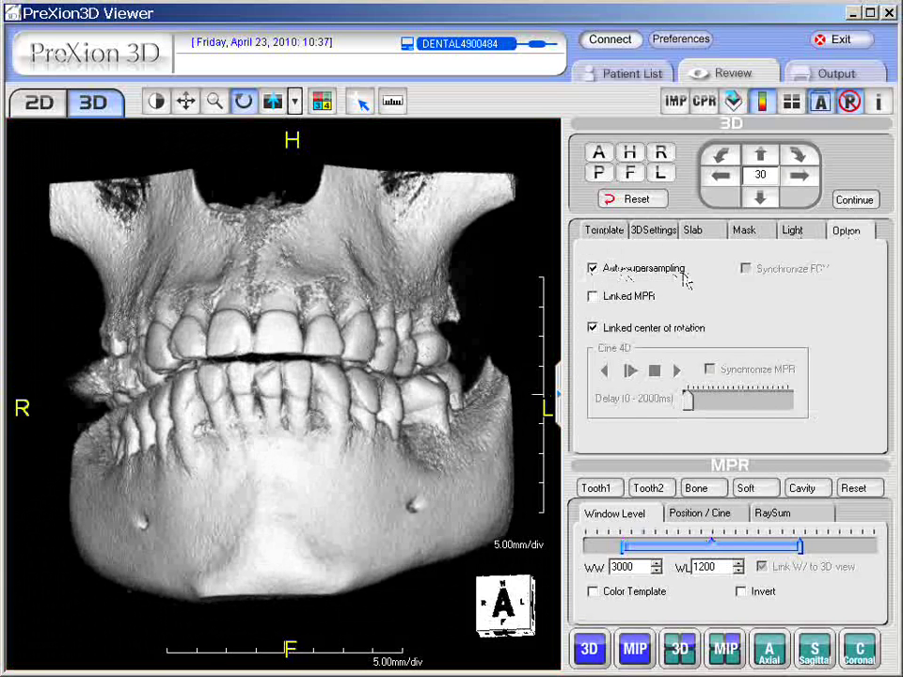
left_click(604, 233)
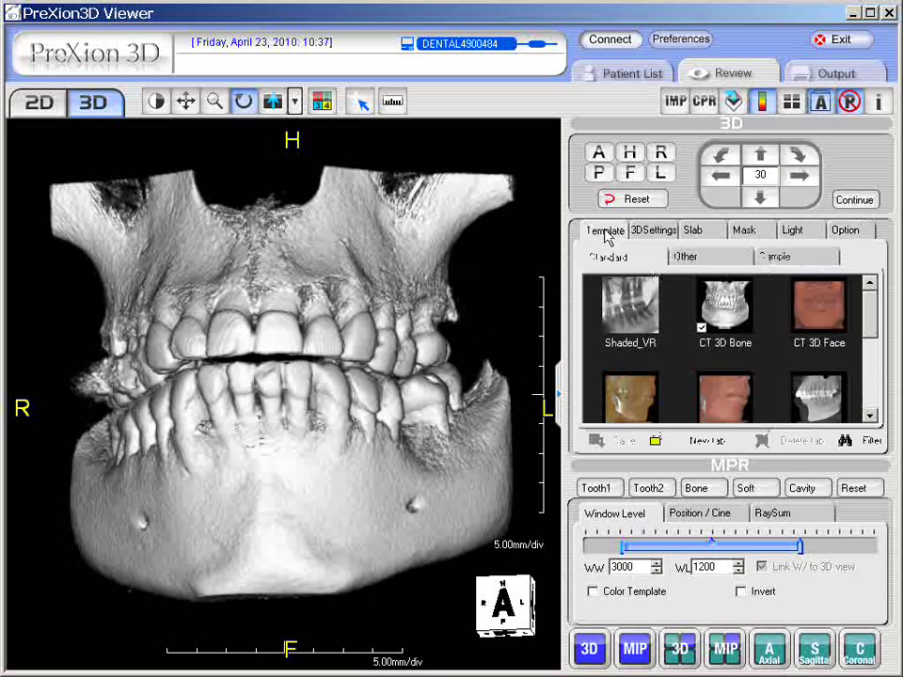
left_click_drag(289, 304, 333, 314)
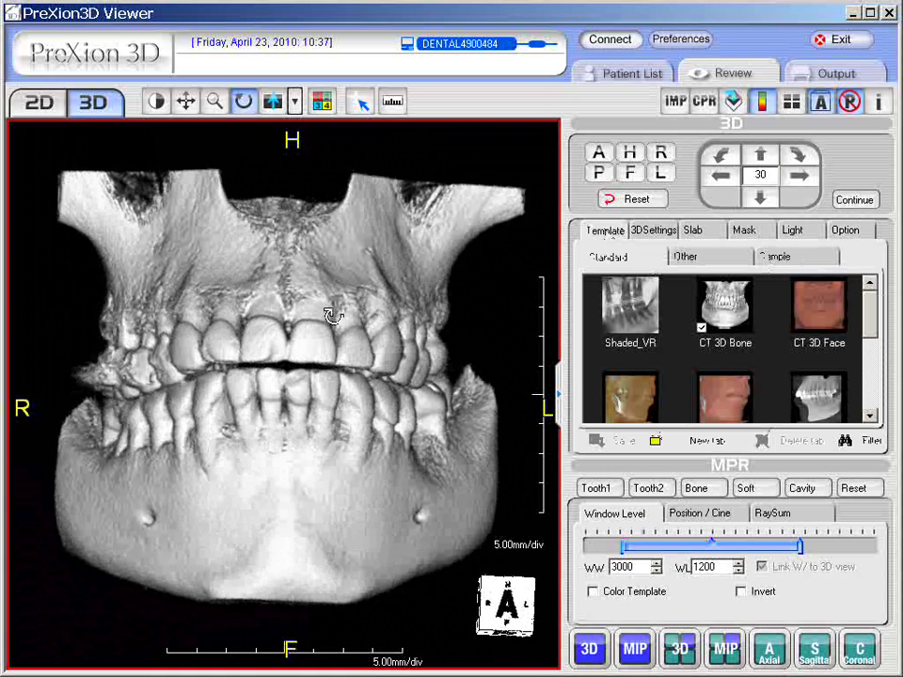
left_click_drag(458, 344, 404, 337)
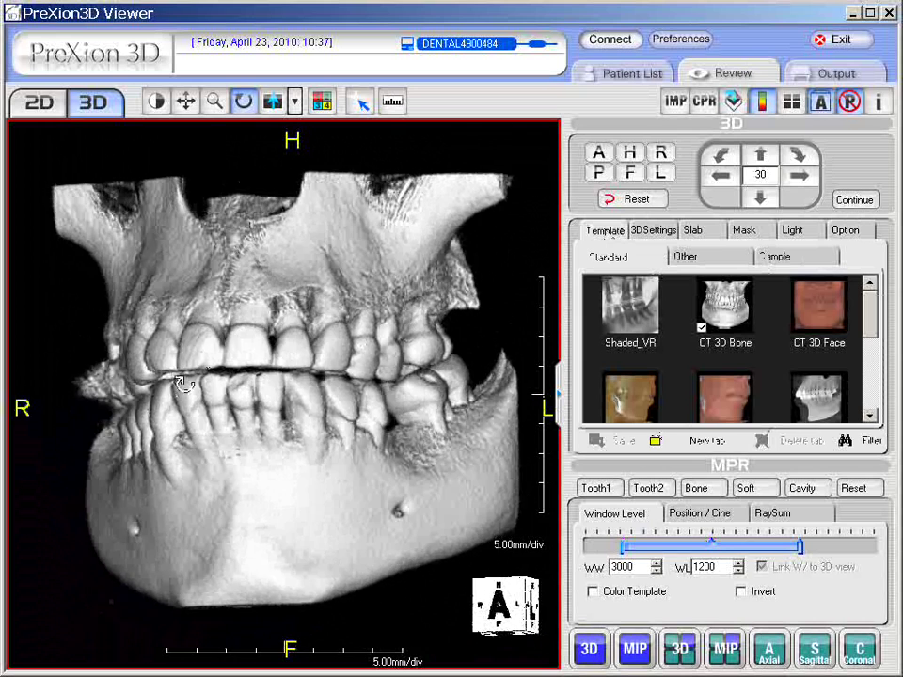
left_click_drag(192, 377, 259, 372)
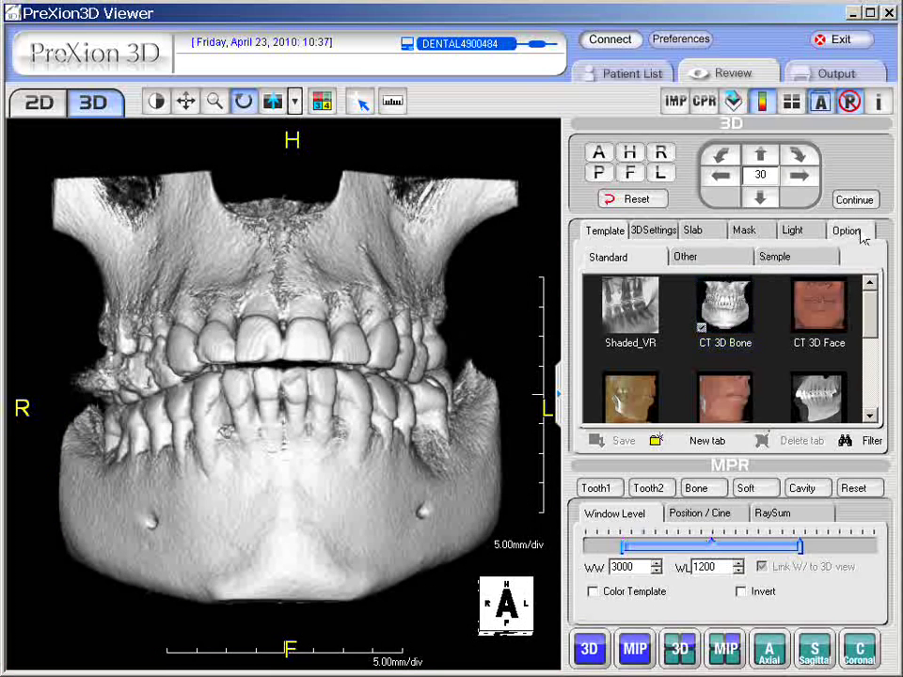
left_click(860, 233)
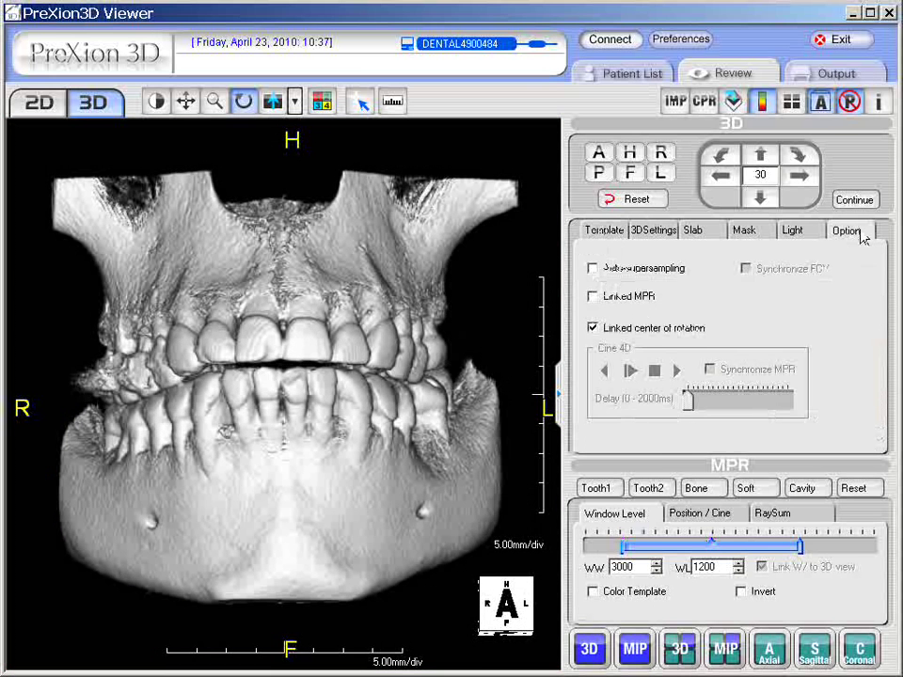
left_click(602, 231)
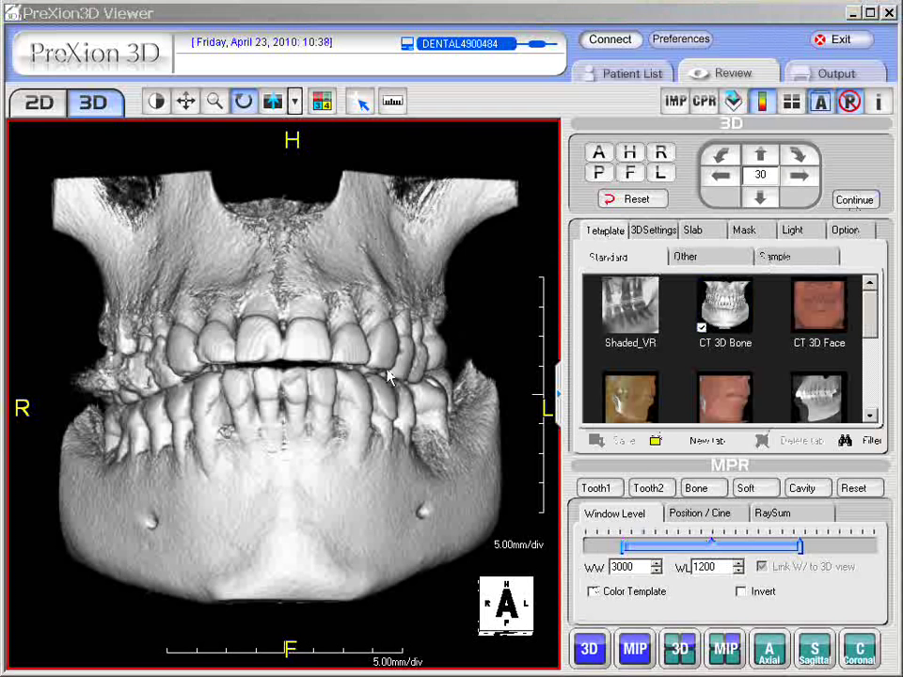
Rotate the skull around to examine its side and posterior surfaces, and reset it to the default anterior view
left_click_drag(395, 406, 316, 425)
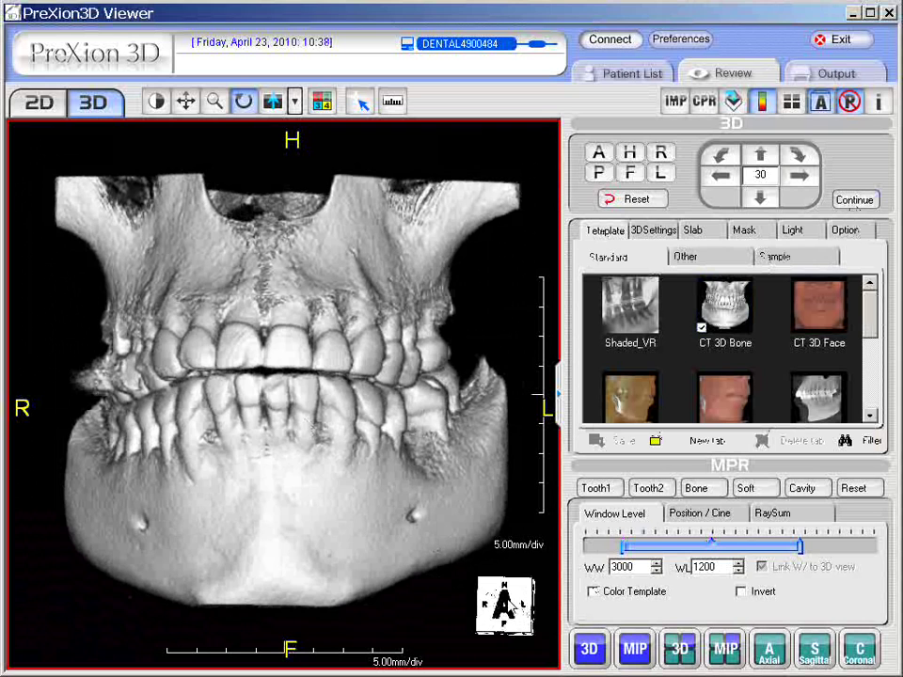
left_click_drag(210, 375, 99, 399)
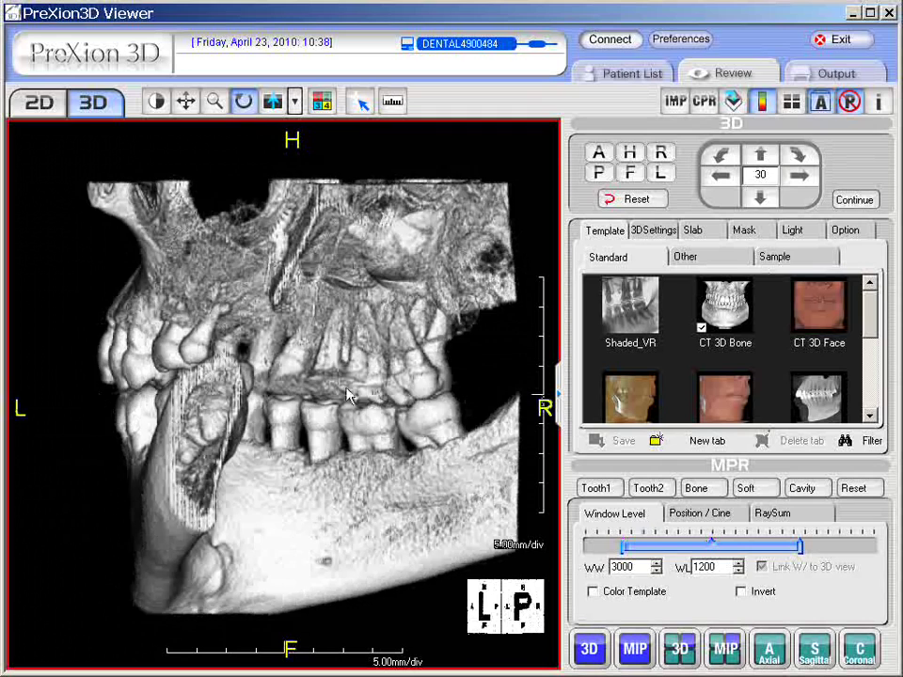
left_click_drag(427, 395, 240, 403)
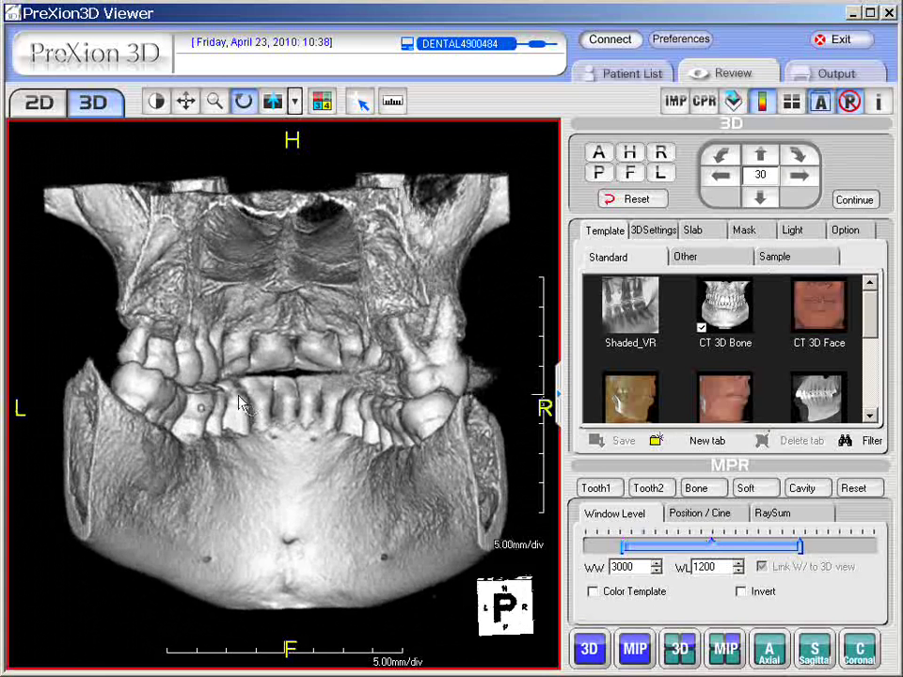
left_click(644, 201)
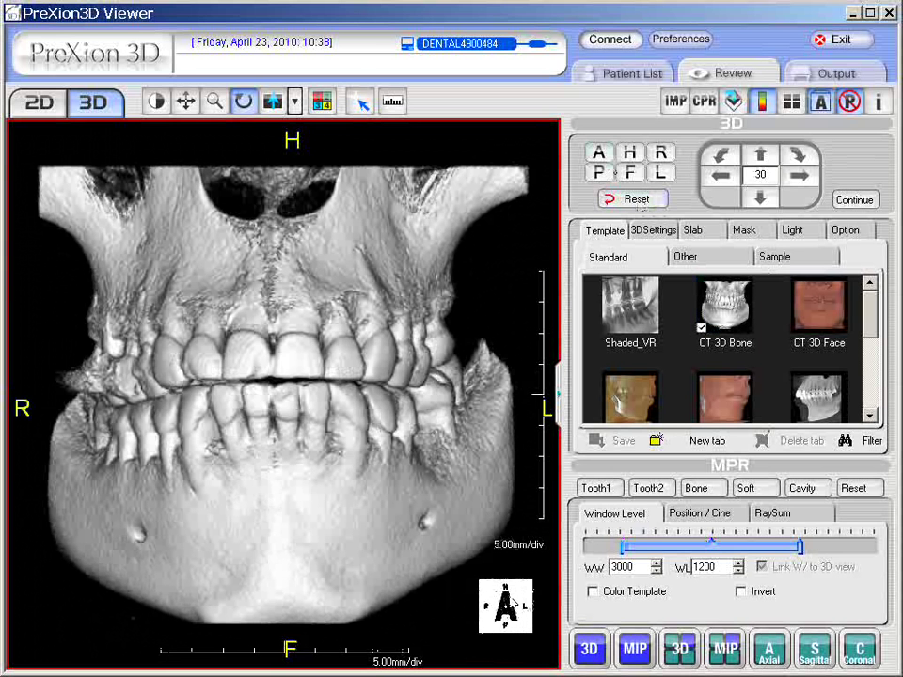
left_click_drag(512, 606, 512, 609)
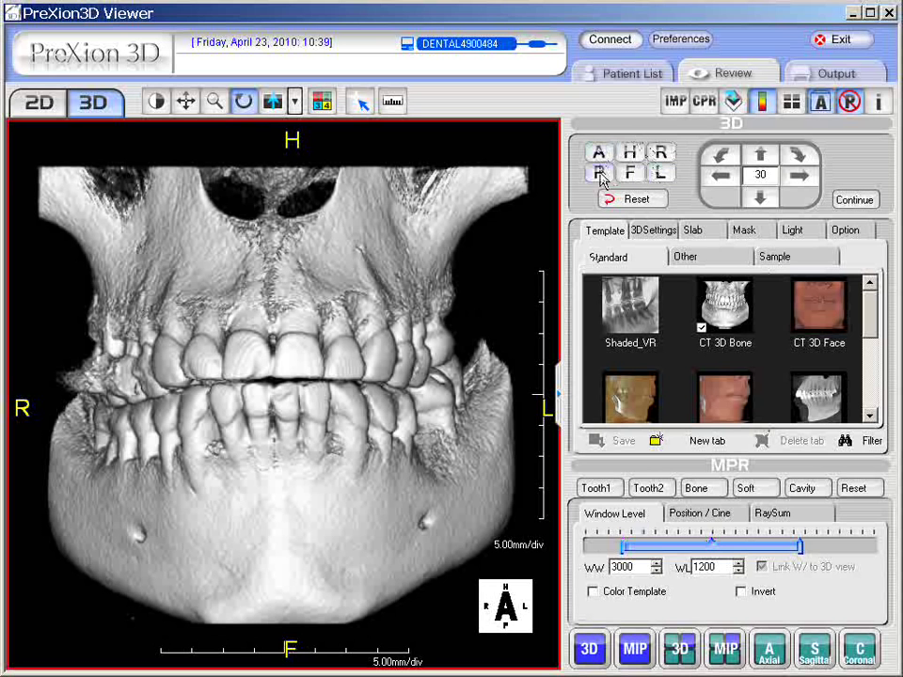
View the skull from the preset posterior, head, foot, right and left directions, rotate it freely, and return to the anterior view
left_click(599, 173)
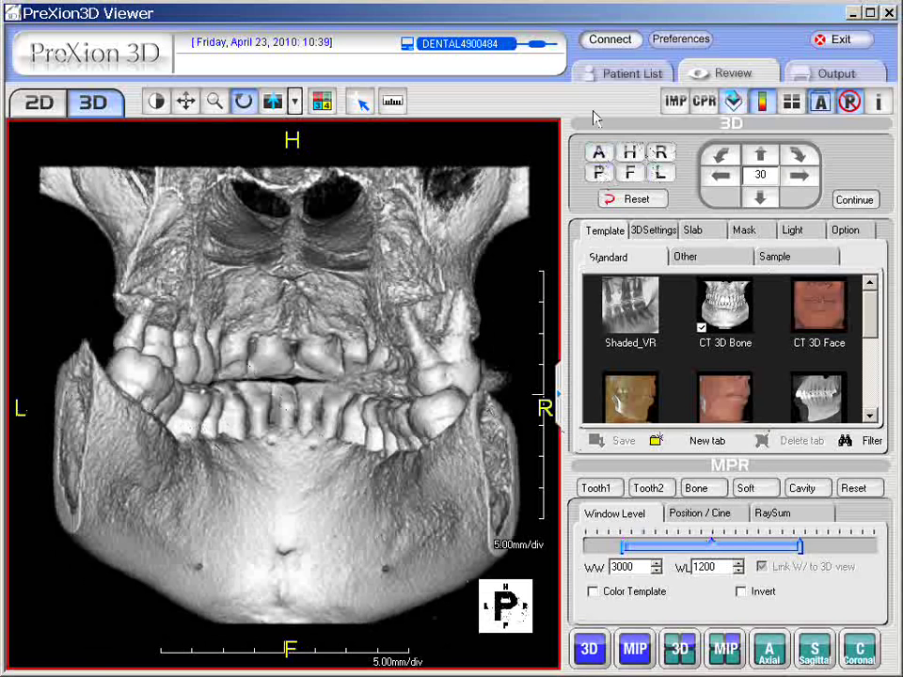
left_click(630, 154)
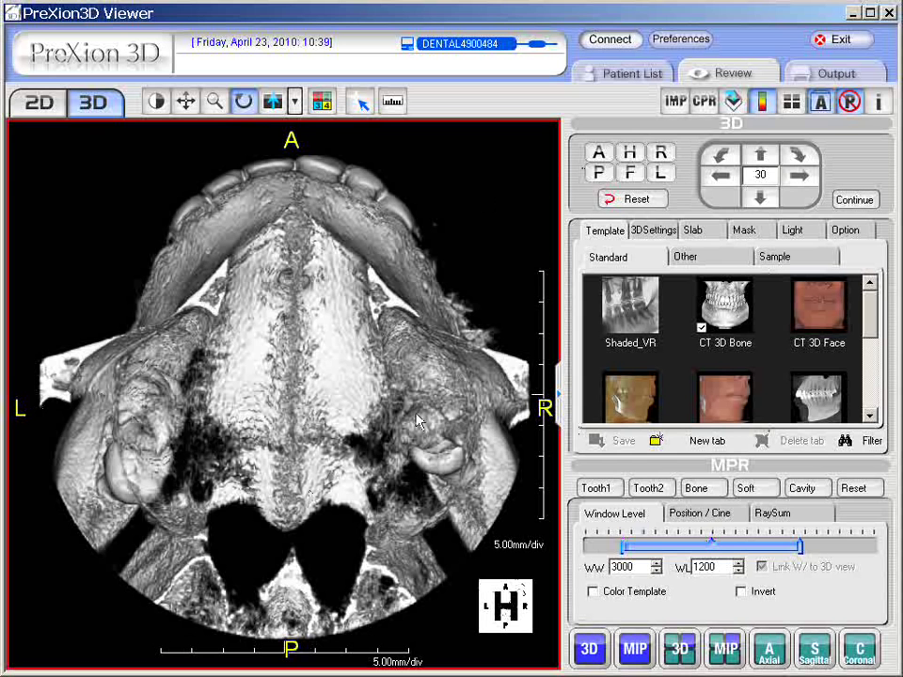
left_click(631, 174)
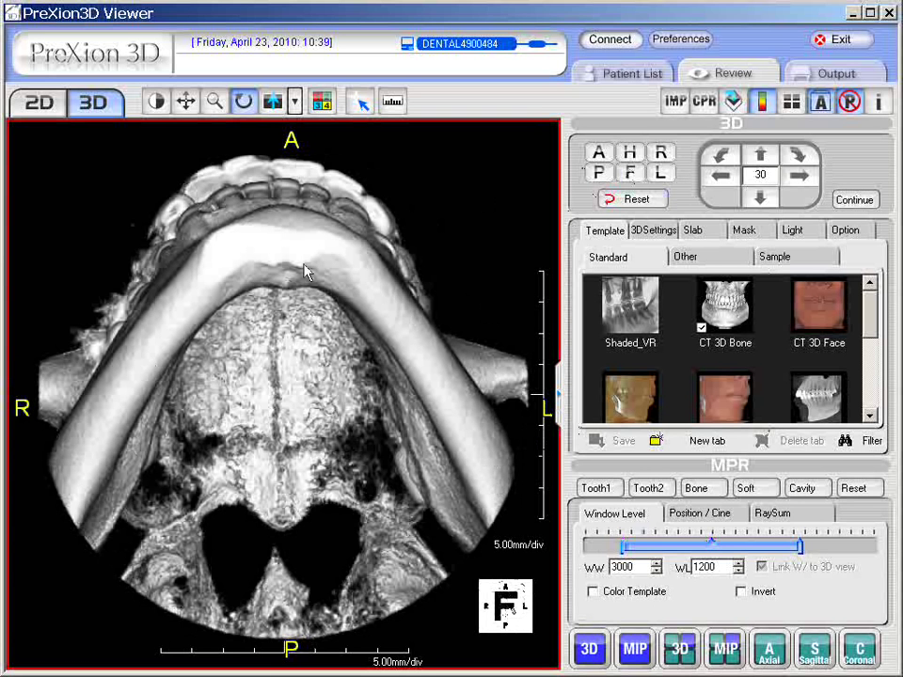
left_click(661, 153)
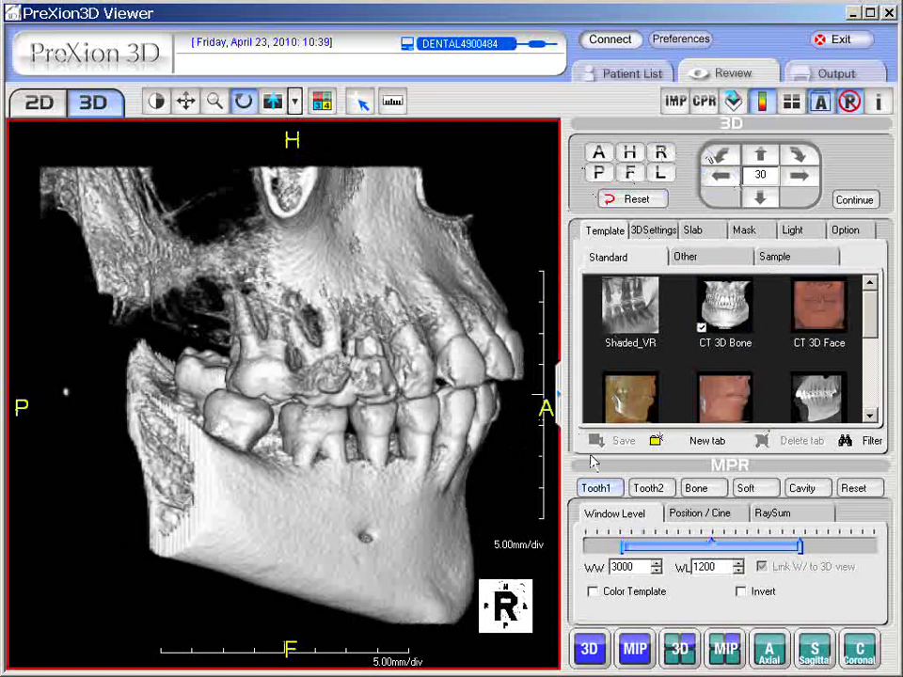
left_click(661, 174)
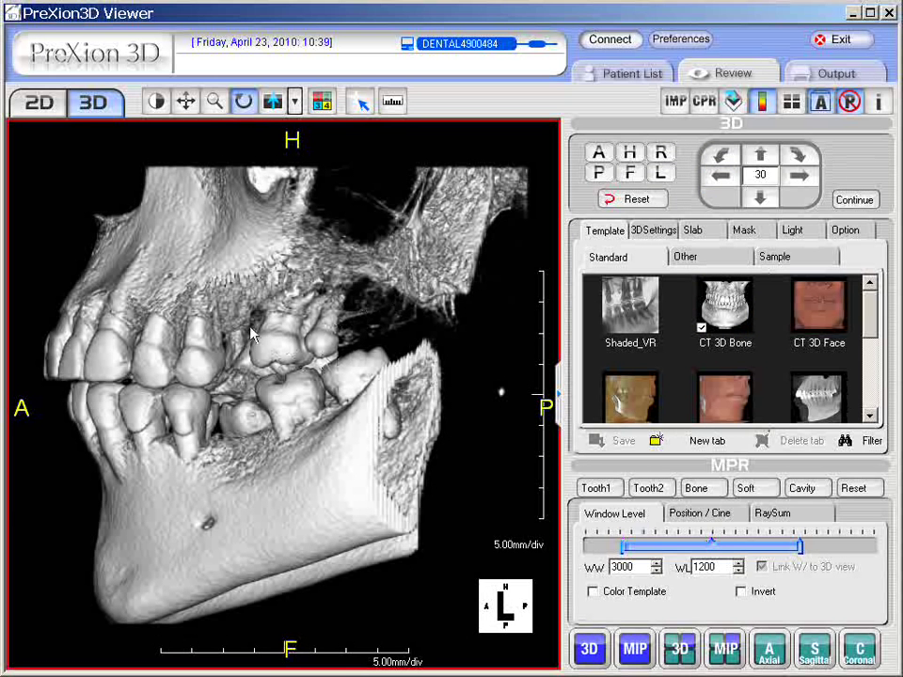
left_click_drag(256, 337, 235, 226)
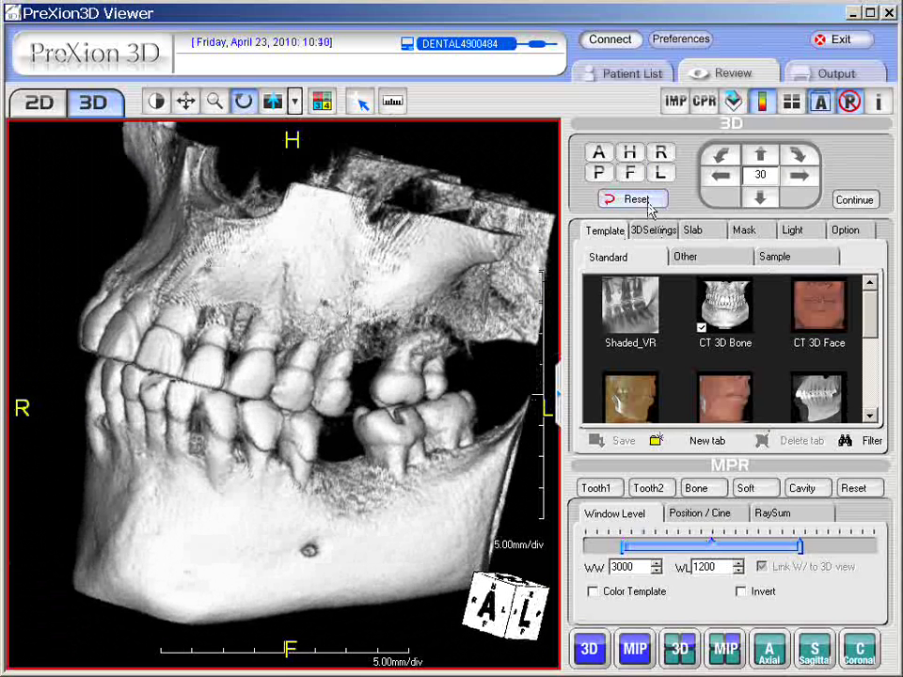
left_click(599, 153)
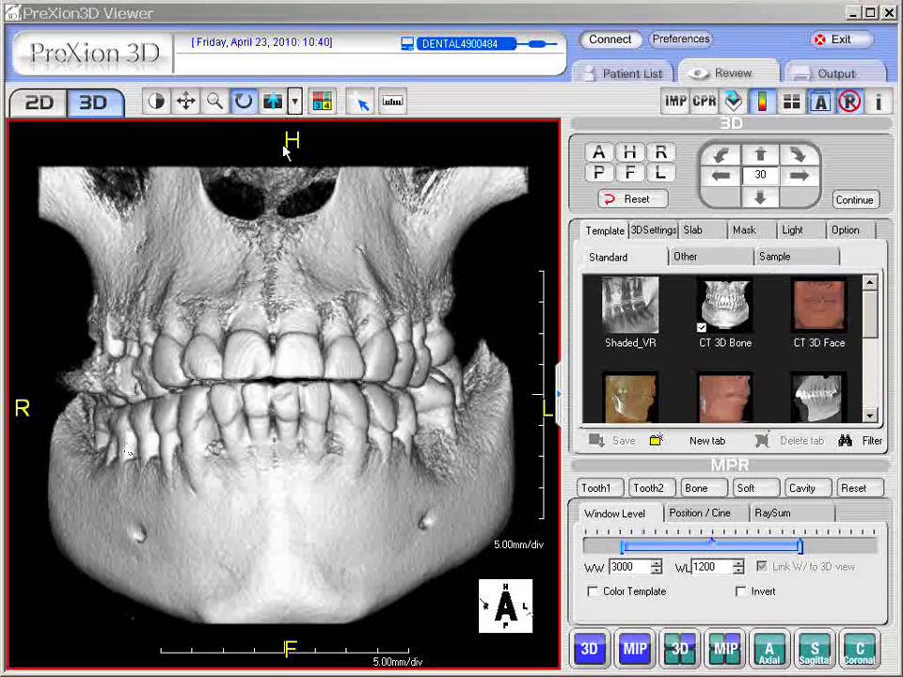
Hide the orientation letters and orientation cube in the 3D view, and show them again
left_click(820, 103)
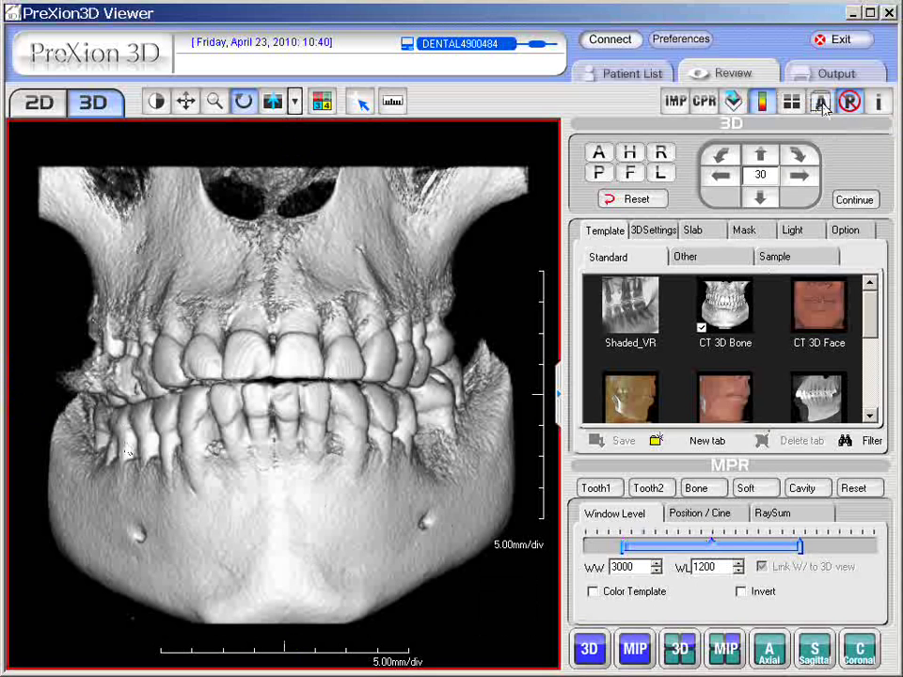
left_click(820, 105)
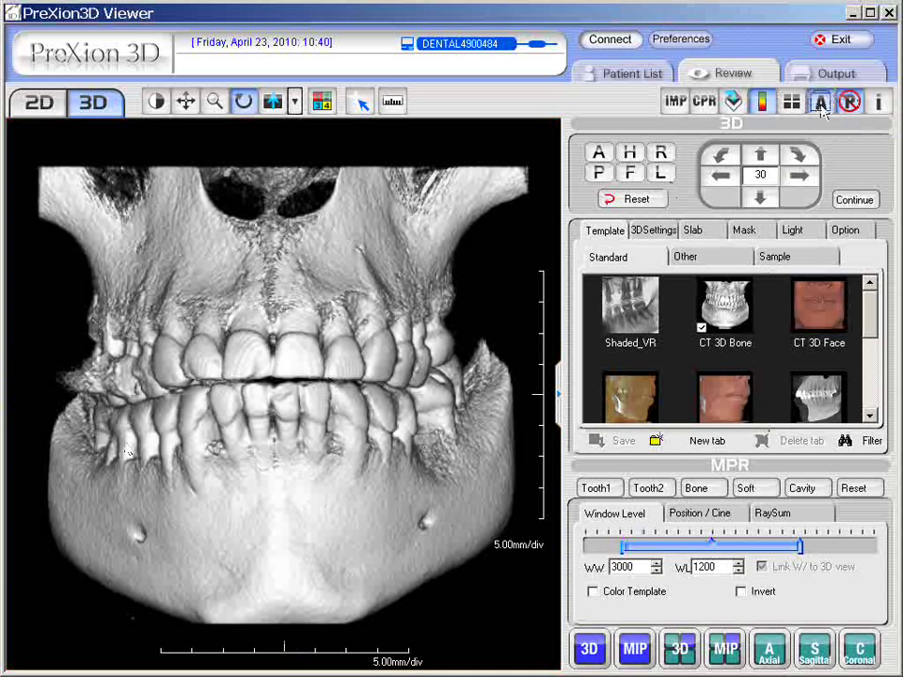
left_click(820, 105)
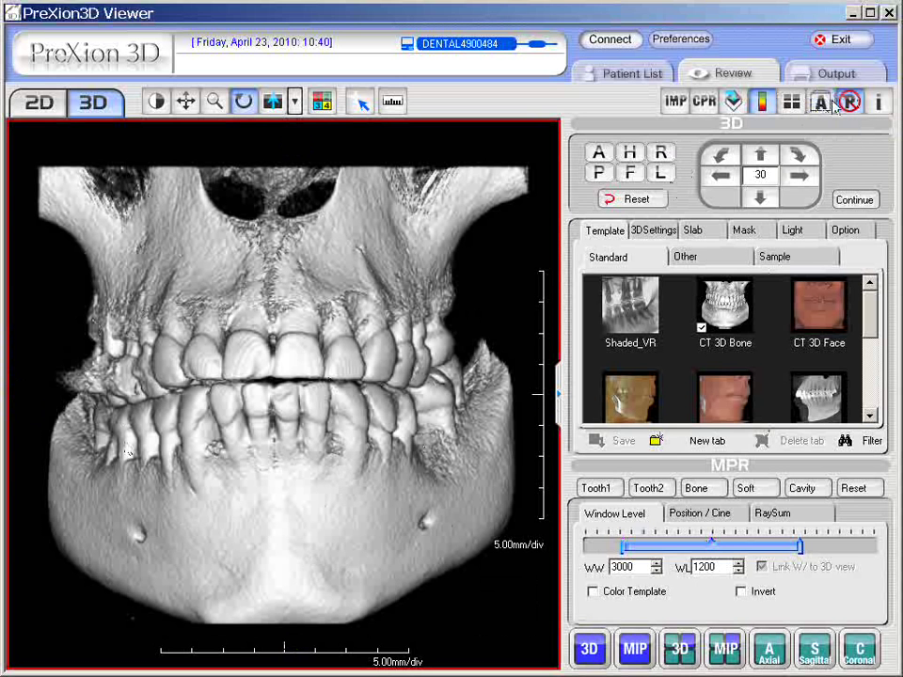
left_click(818, 104)
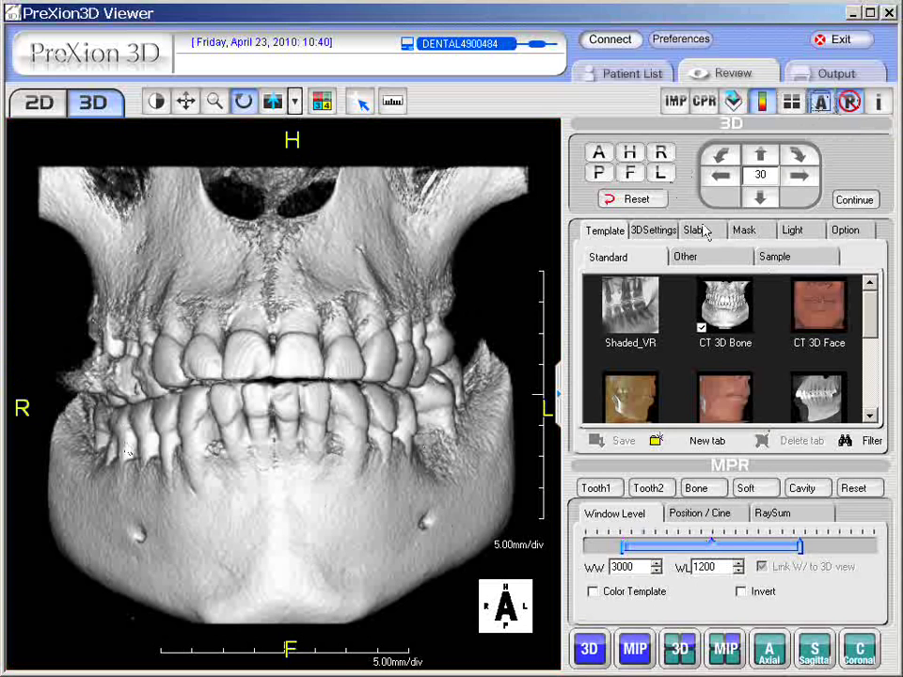
Turn the skull to either side in 30-degree increments, passing through the anterior view
double_click(730, 310)
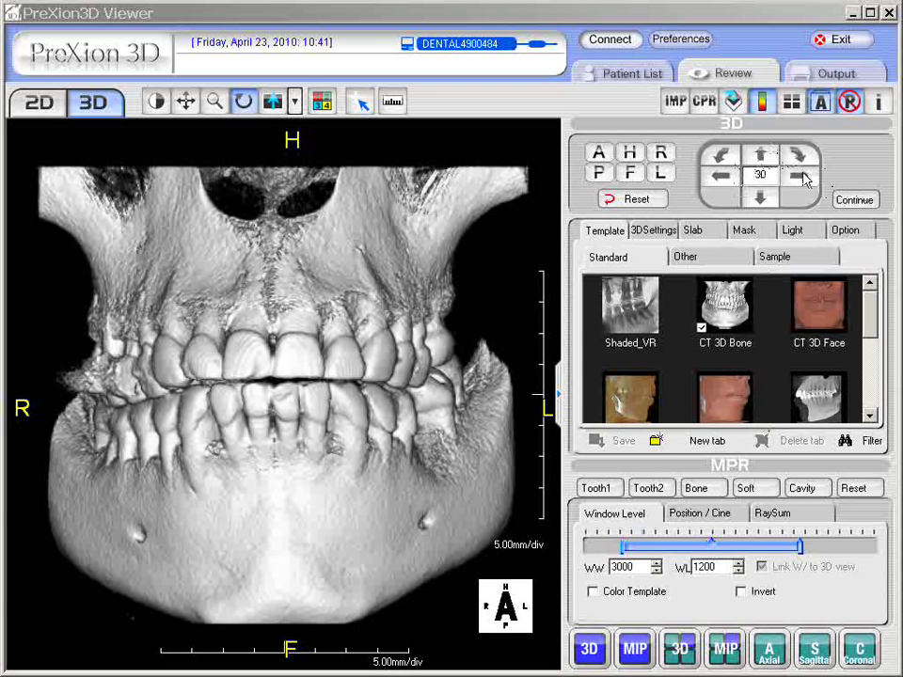
left_click(282, 302)
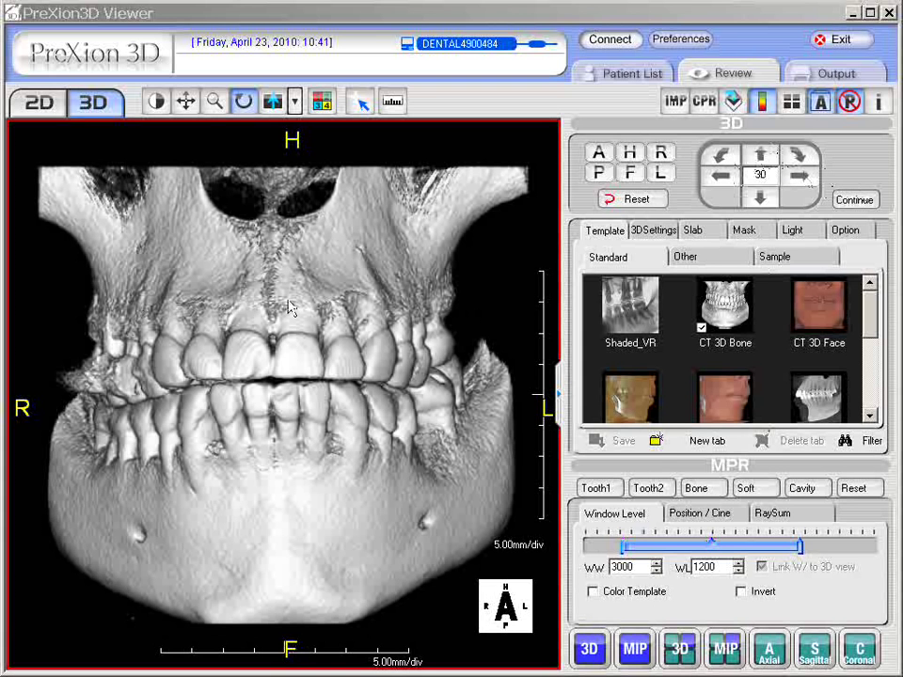
left_click(805, 178)
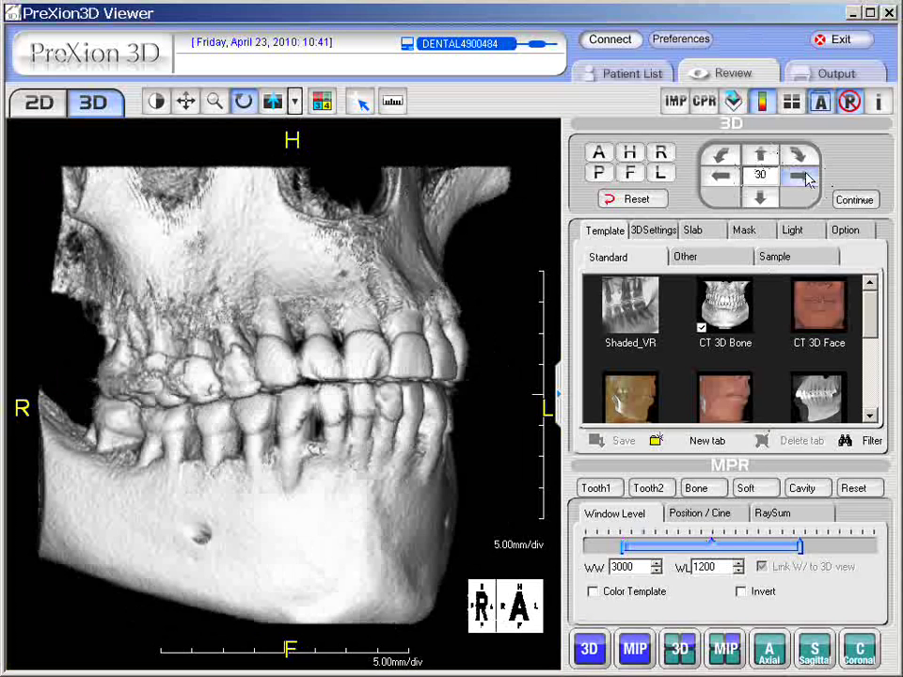
left_click(721, 179)
left_click(721, 179)
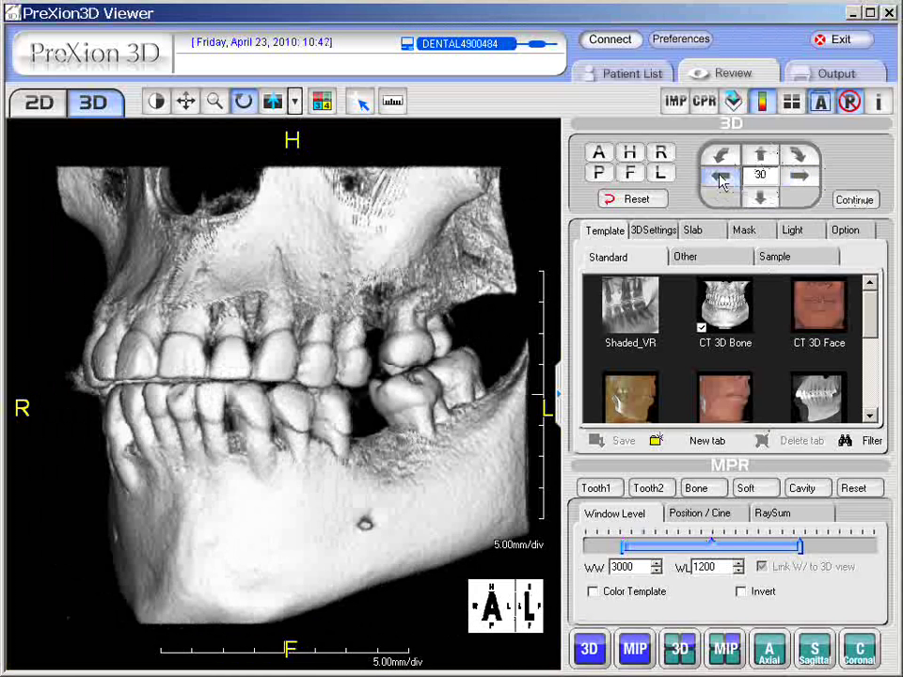
left_click(800, 179)
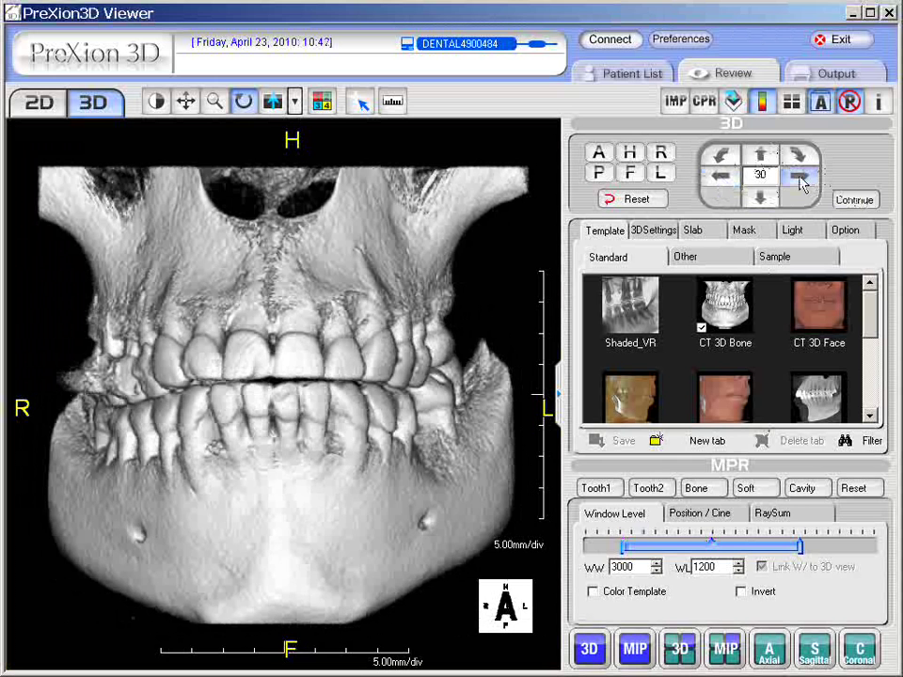
left_click(800, 178)
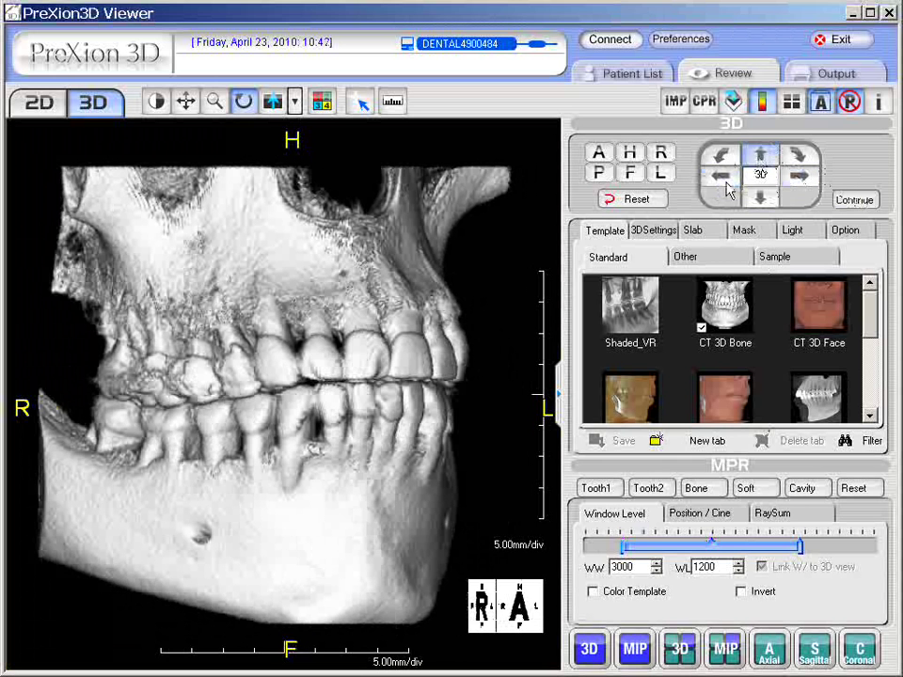
Tilt the skull up and down, roll it clockwise and counterclockwise in 30-degree increments, turn it sideways, and reset the orientation
left_click(760, 158)
left_click(760, 196)
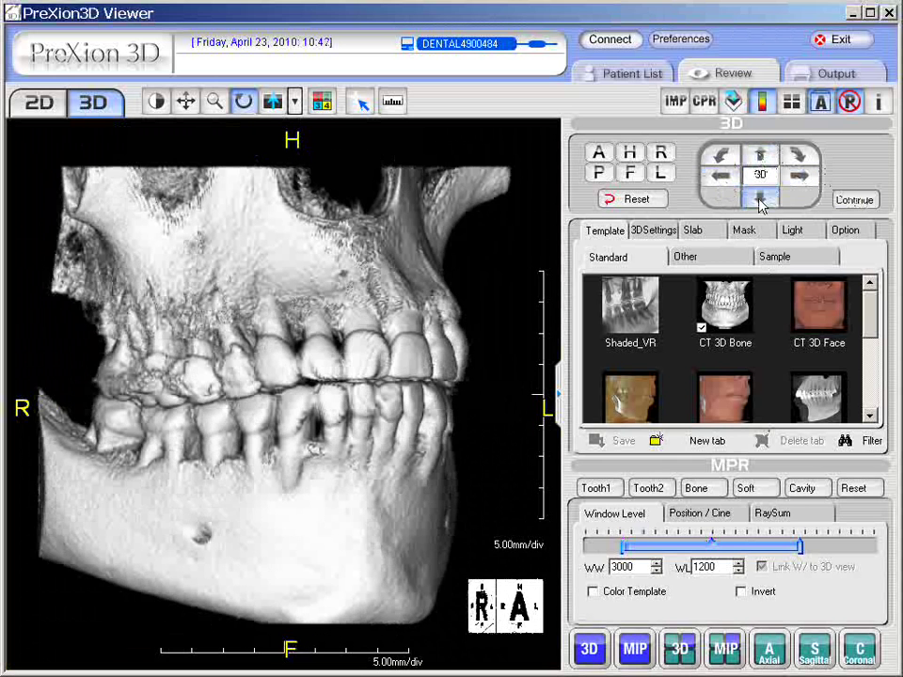
left_click(800, 155)
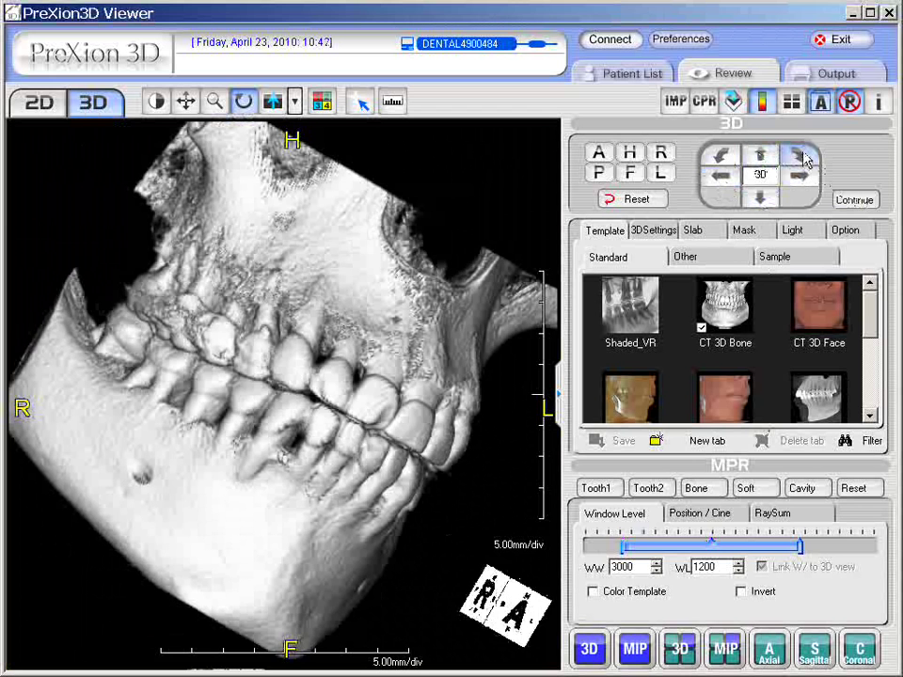
left_click(719, 157)
left_click(720, 157)
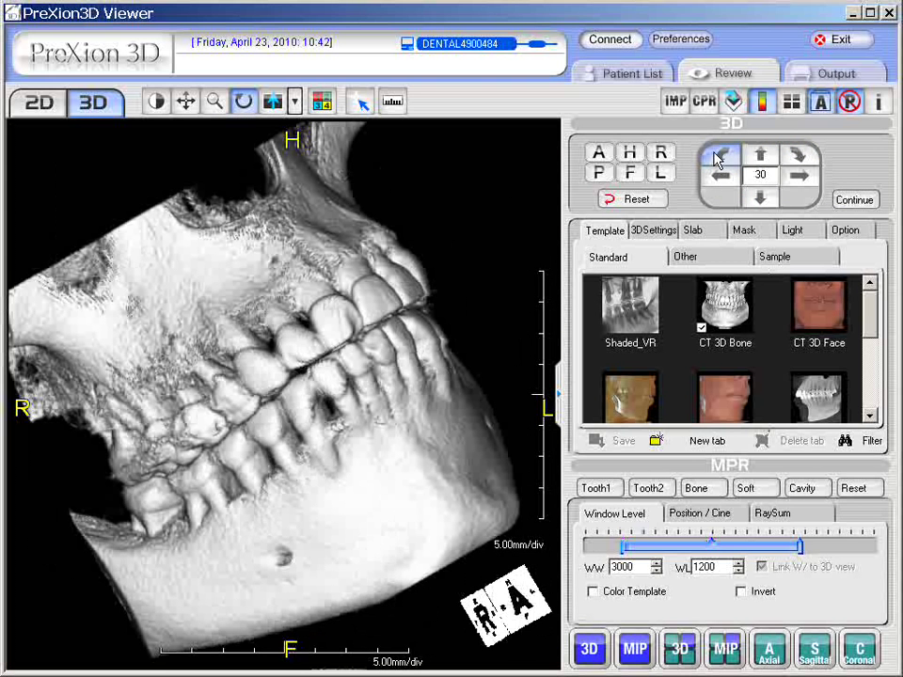
left_click(801, 176)
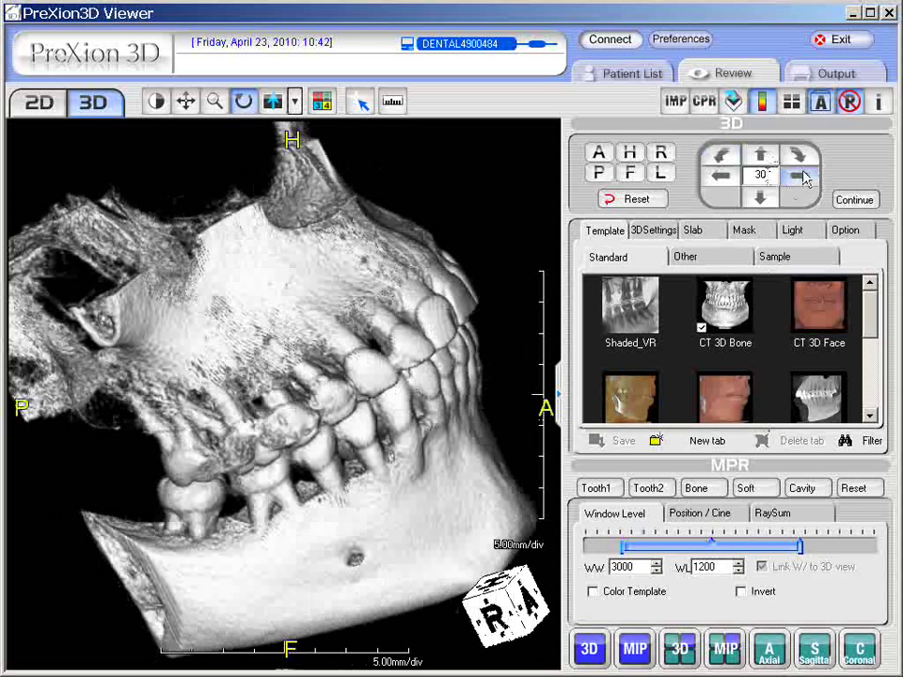
left_click(636, 198)
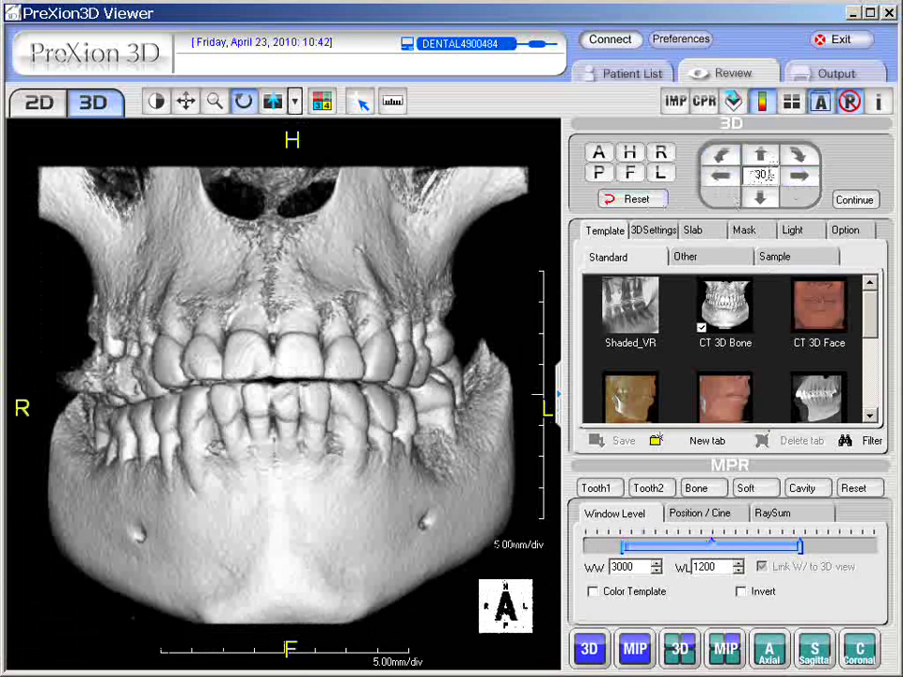
Set the rotation increment to 15 degrees and turn the skull one increment sideways and back
double_click(763, 175)
key("BackSpace")
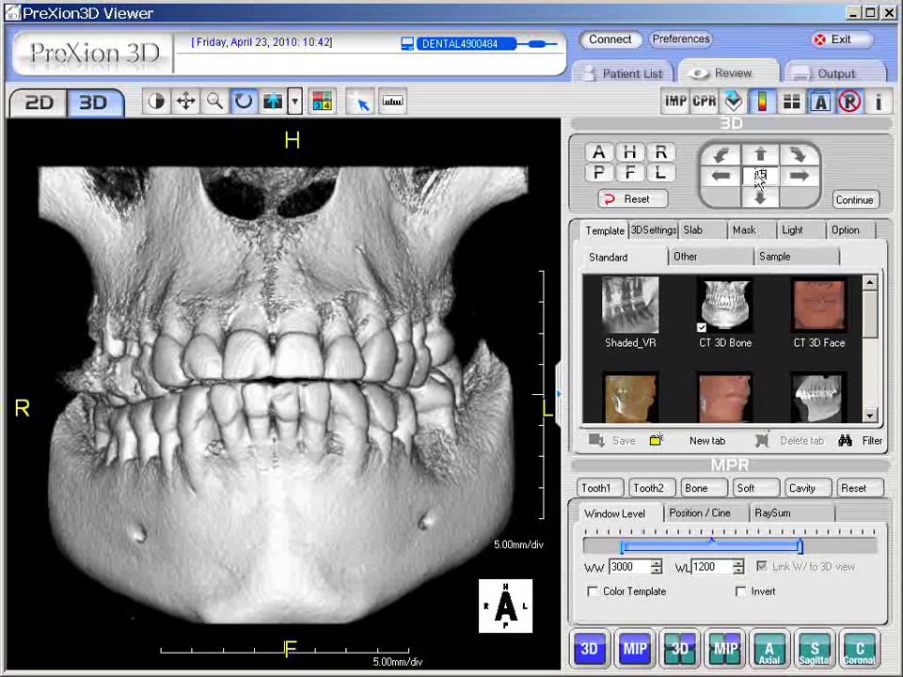
type("15")
left_click(801, 178)
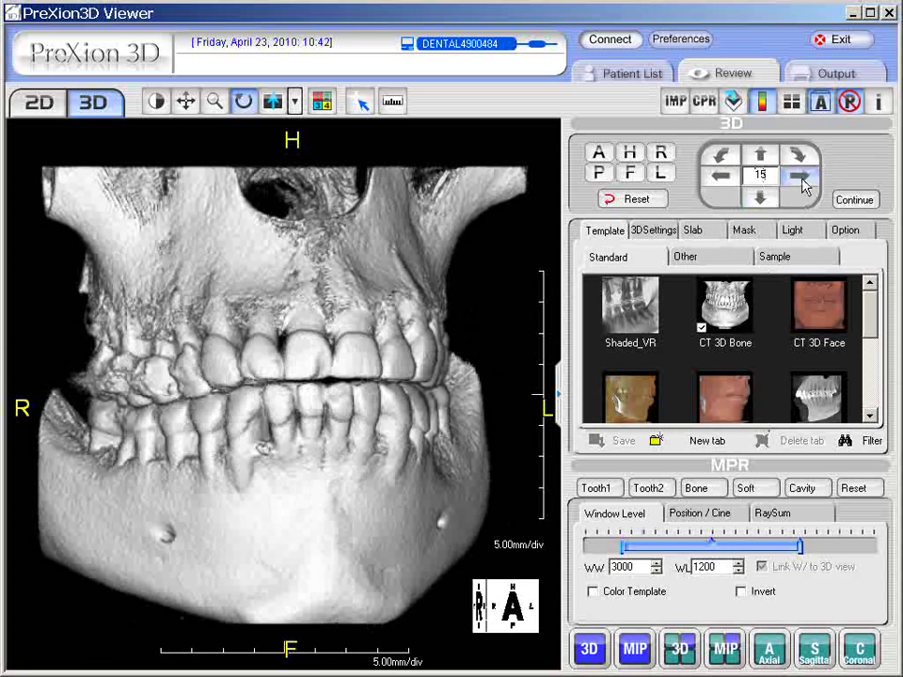
left_click(721, 179)
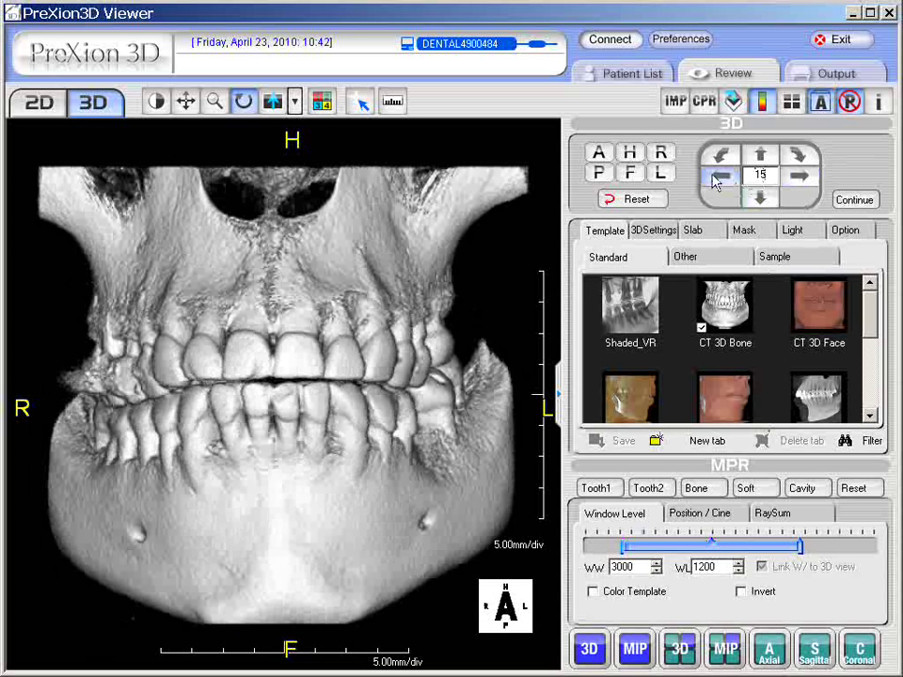
Spin the skull continuously sideways, rolling and vertically, then stop the continuous rotation and reset the orientation
left_click(855, 201)
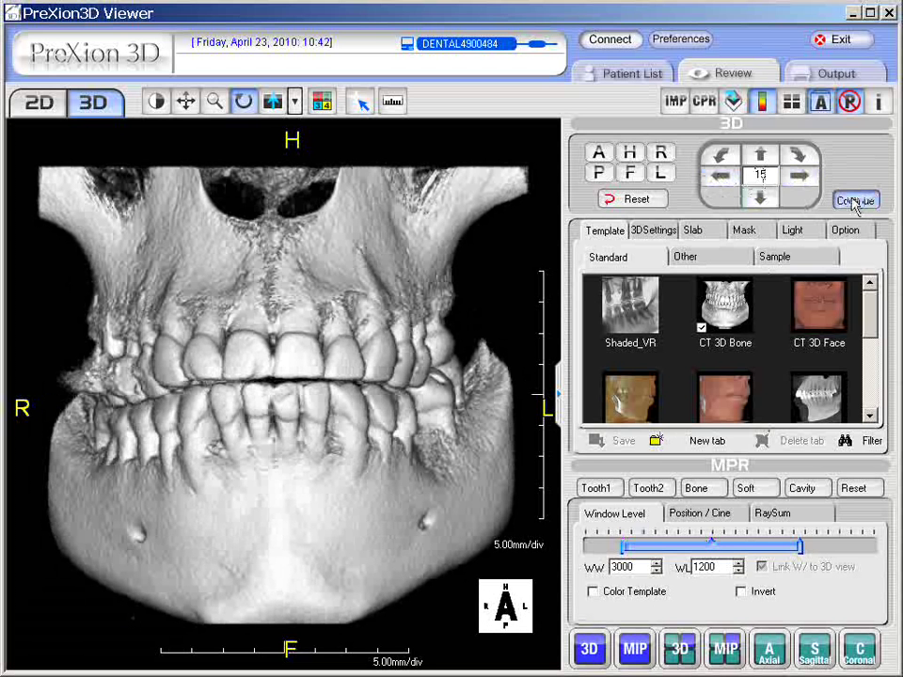
left_click(806, 181)
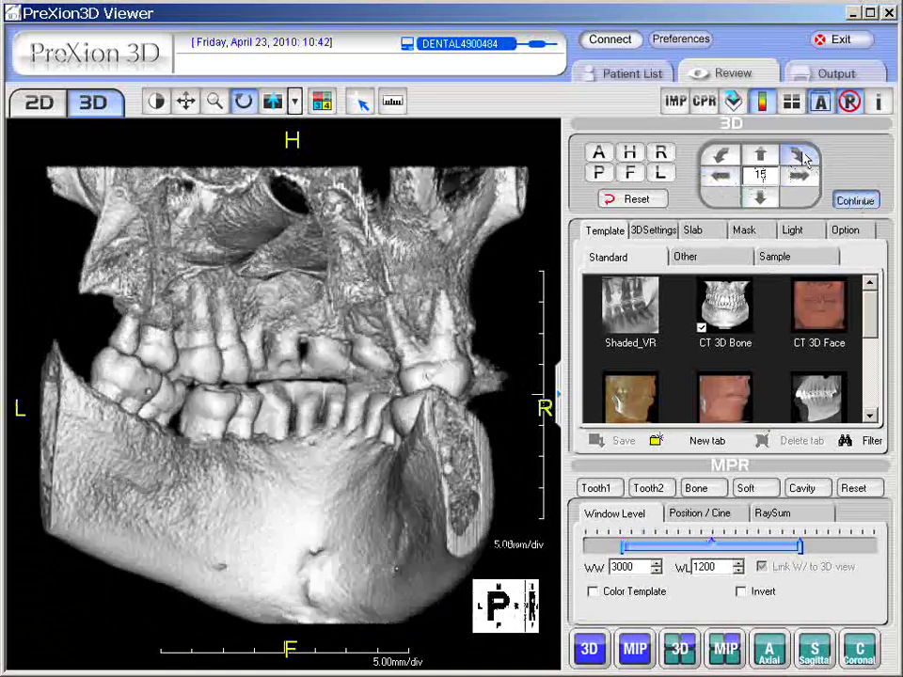
left_click(803, 157)
left_click(762, 156)
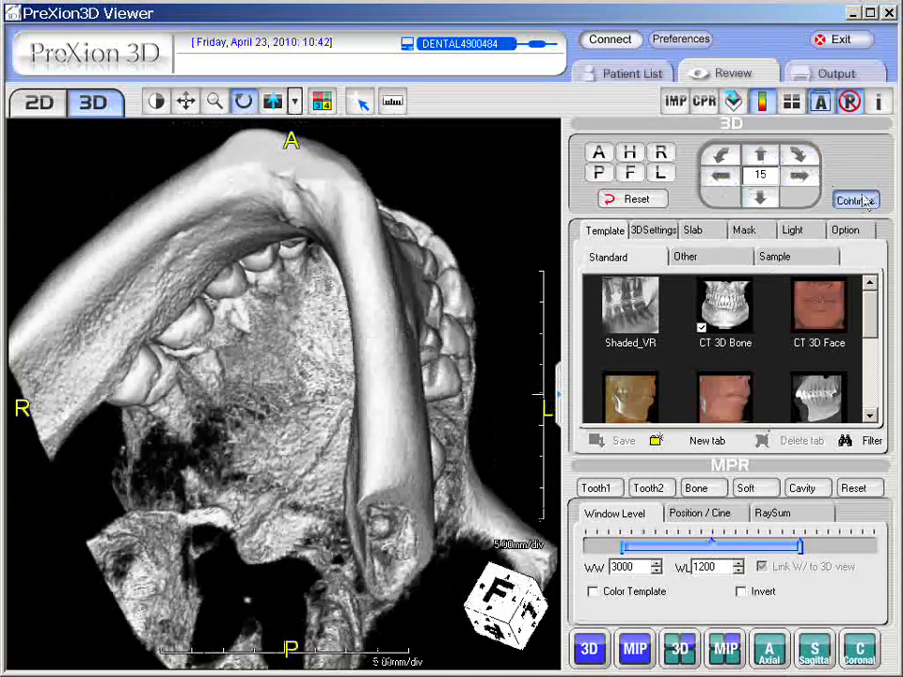
left_click(860, 201)
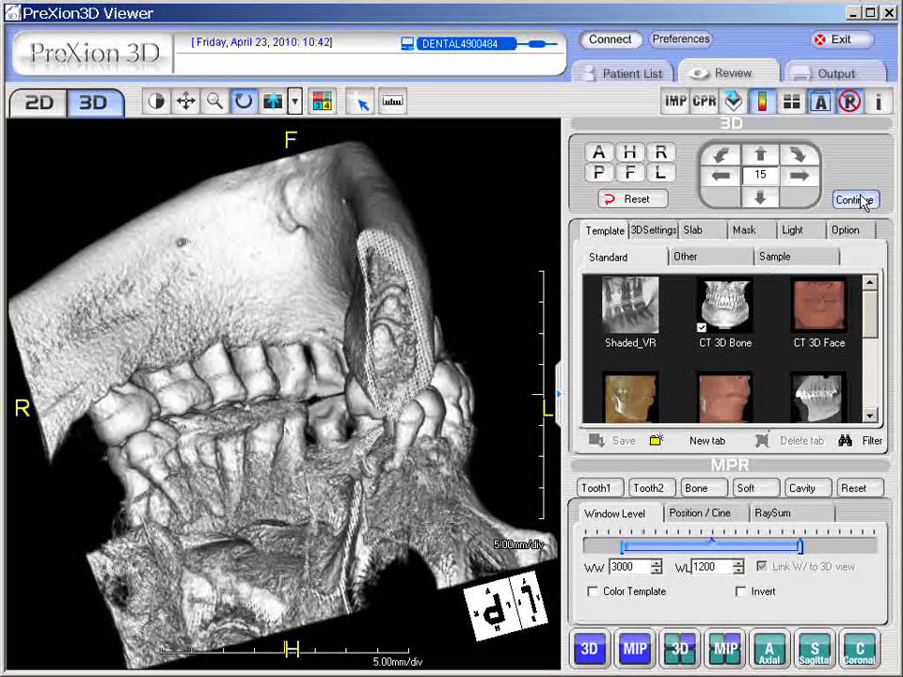
left_click(635, 200)
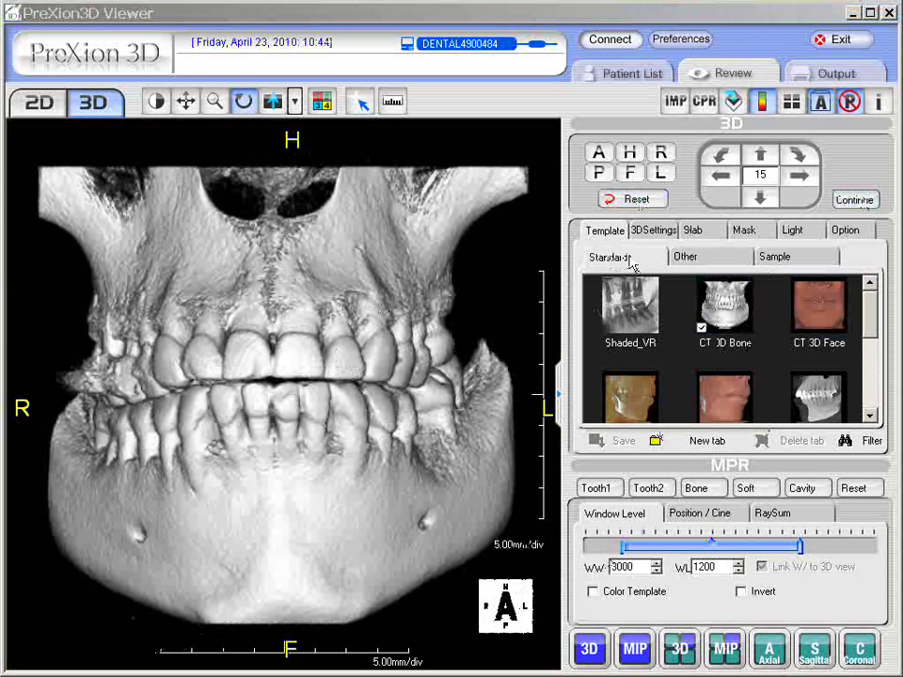
Apply the standard 3D General, 3D Perio and 3D Face templates to the volume one after another
left_click_drag(881, 345, 870, 322)
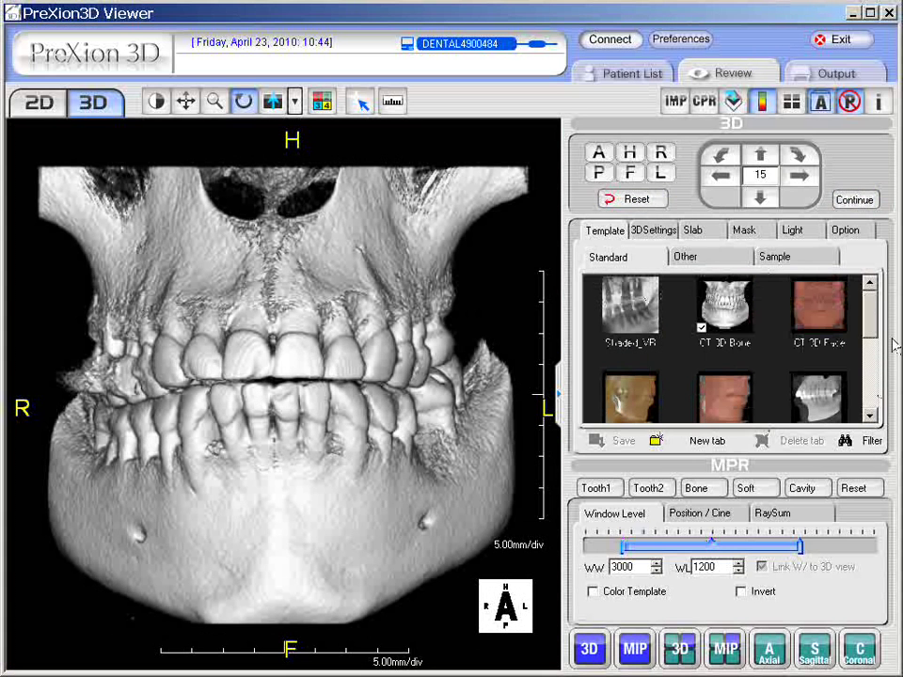
mouse_move(871, 319)
left_mouse_down()
mouse_move(874, 405)
mouse_move(871, 292)
mouse_move(867, 331)
left_mouse_up()
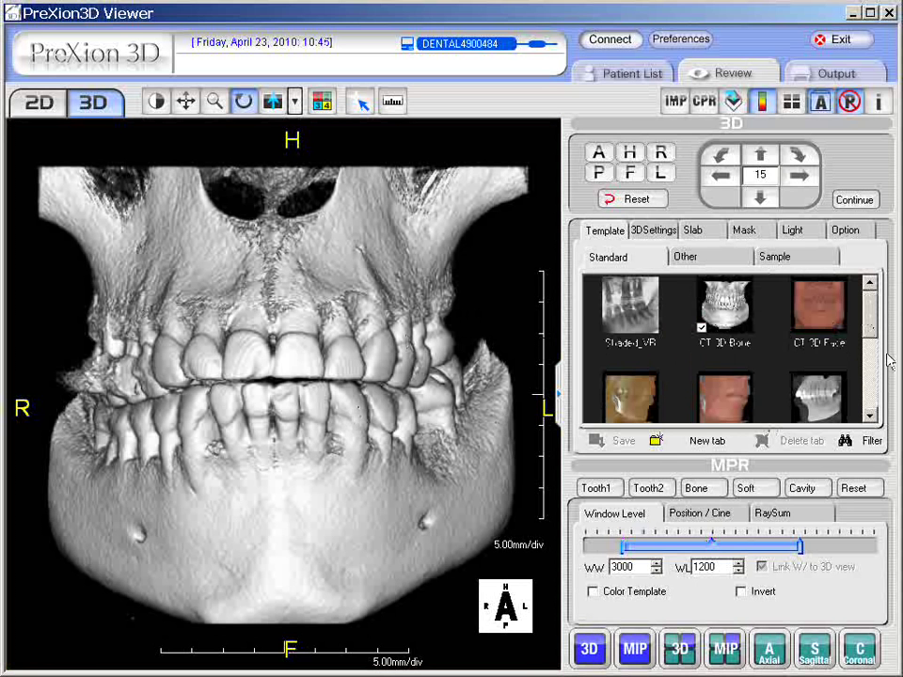
left_click_drag(867, 323, 867, 377)
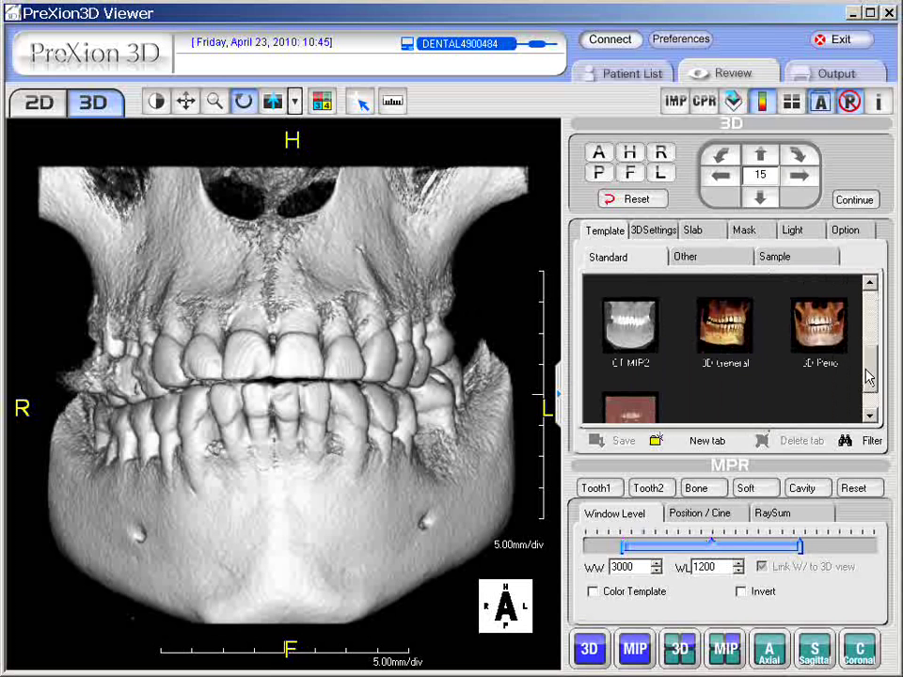
left_click(732, 329)
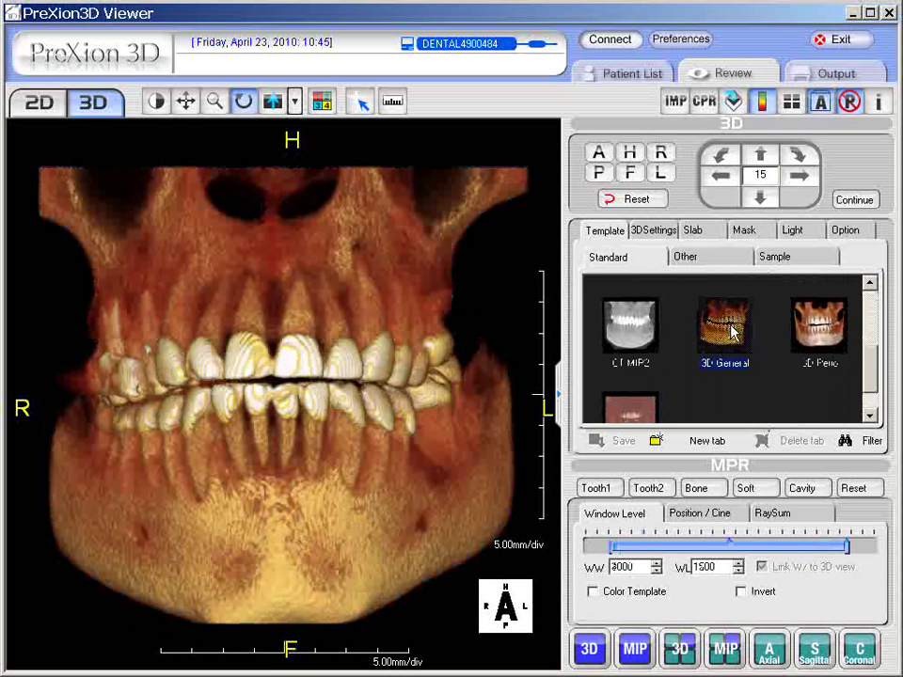
left_click(826, 335)
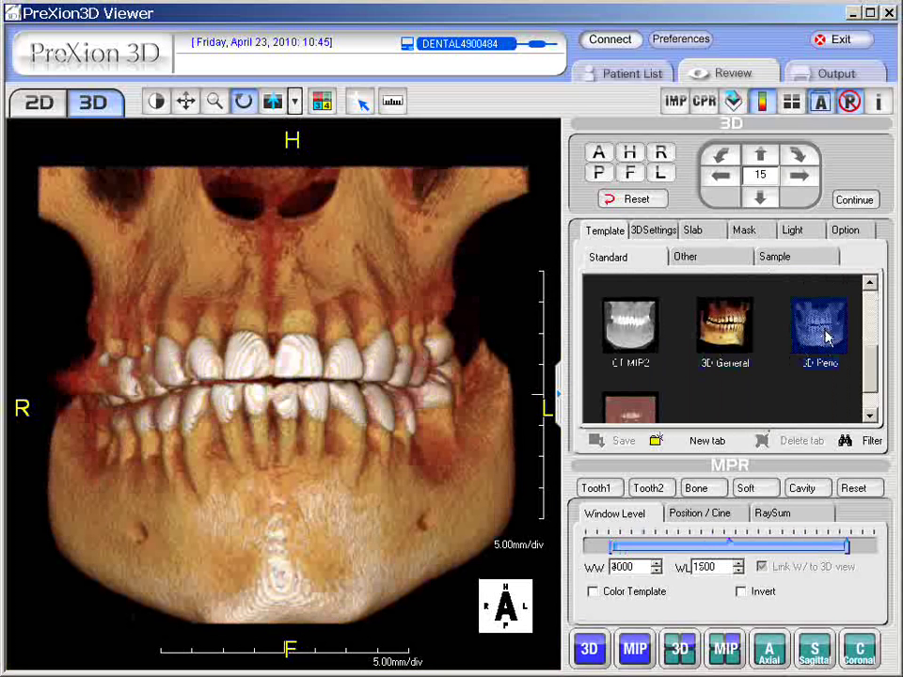
scroll(789, 362, "down", 2)
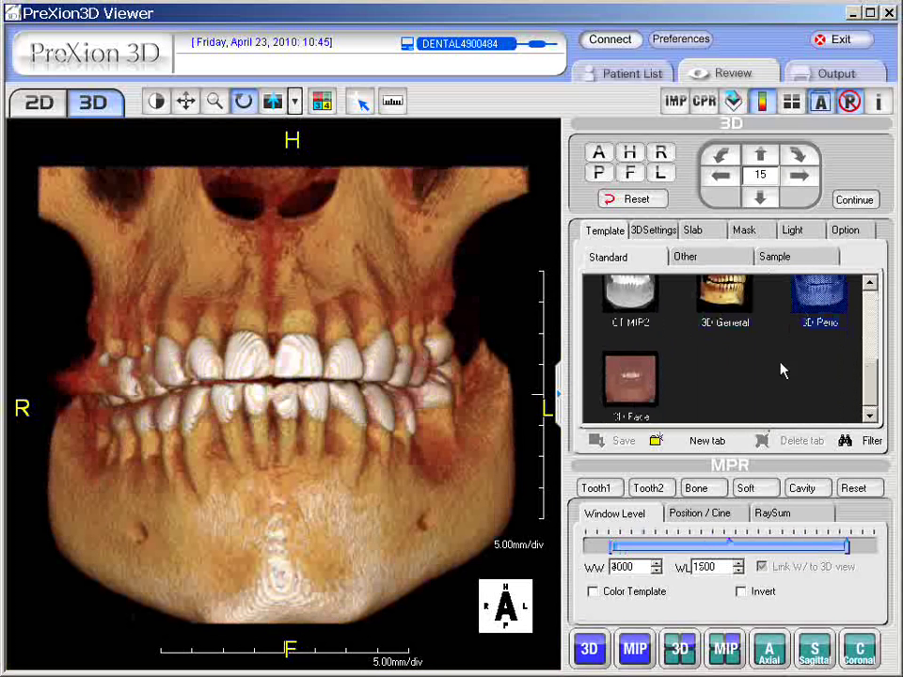
left_click(647, 388)
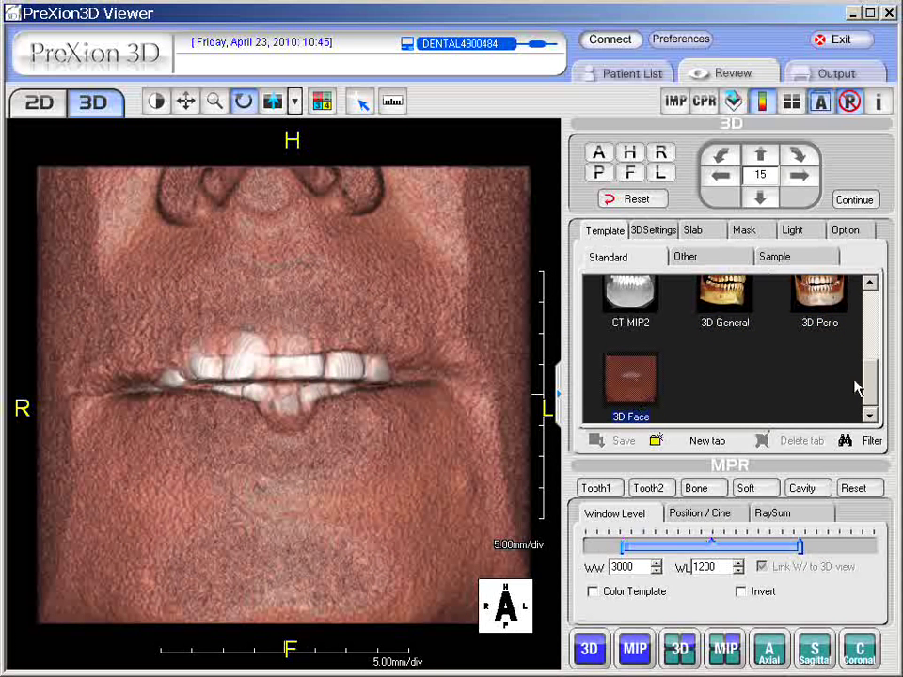
Apply the standard Shaded_VR template and rotate the volume sideways and back towards the anterior view
left_click_drag(867, 389, 870, 309)
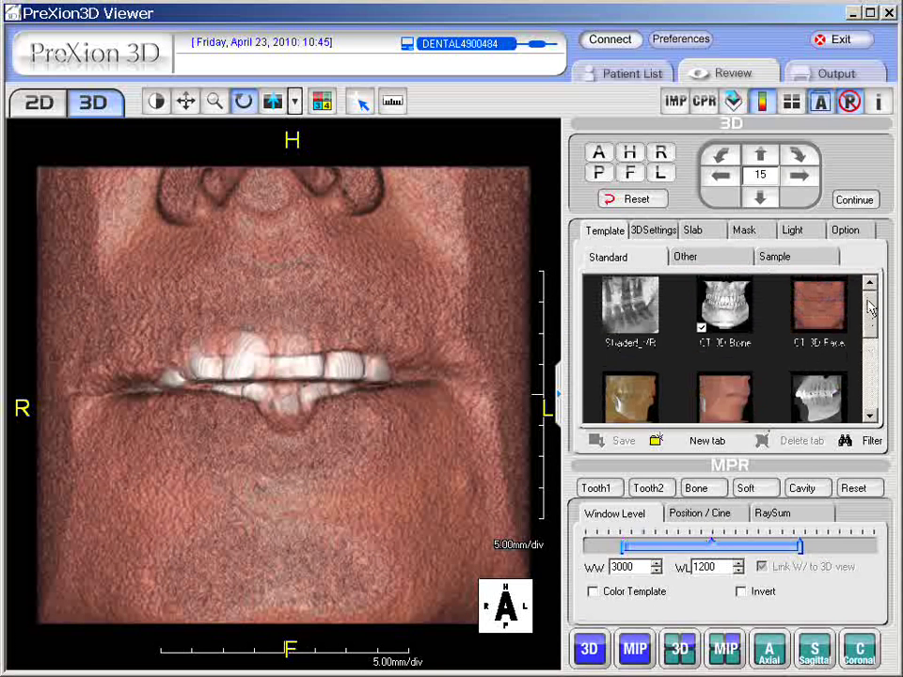
left_click(630, 306)
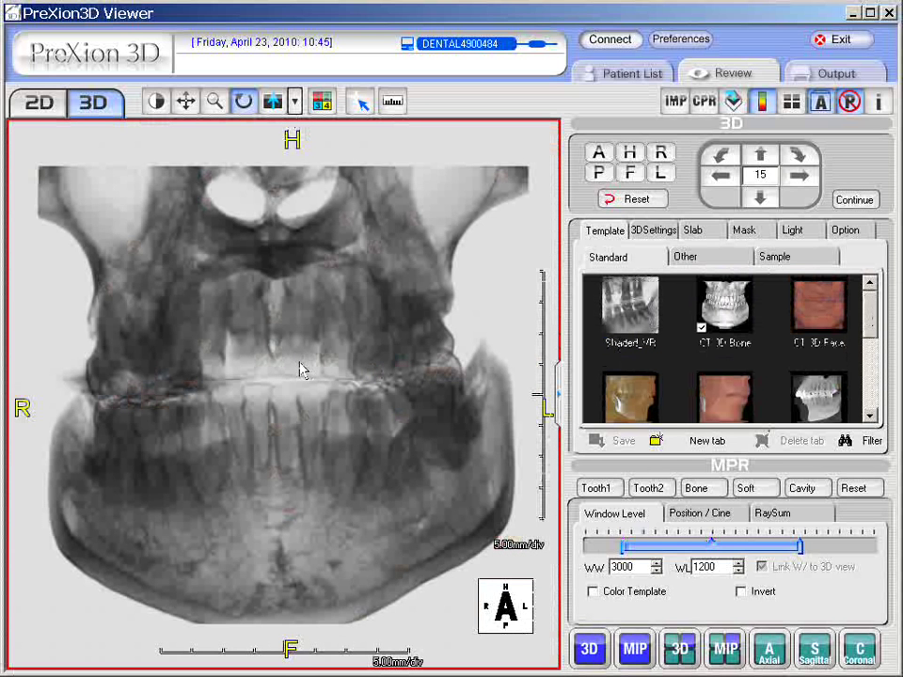
left_click_drag(309, 368, 194, 469)
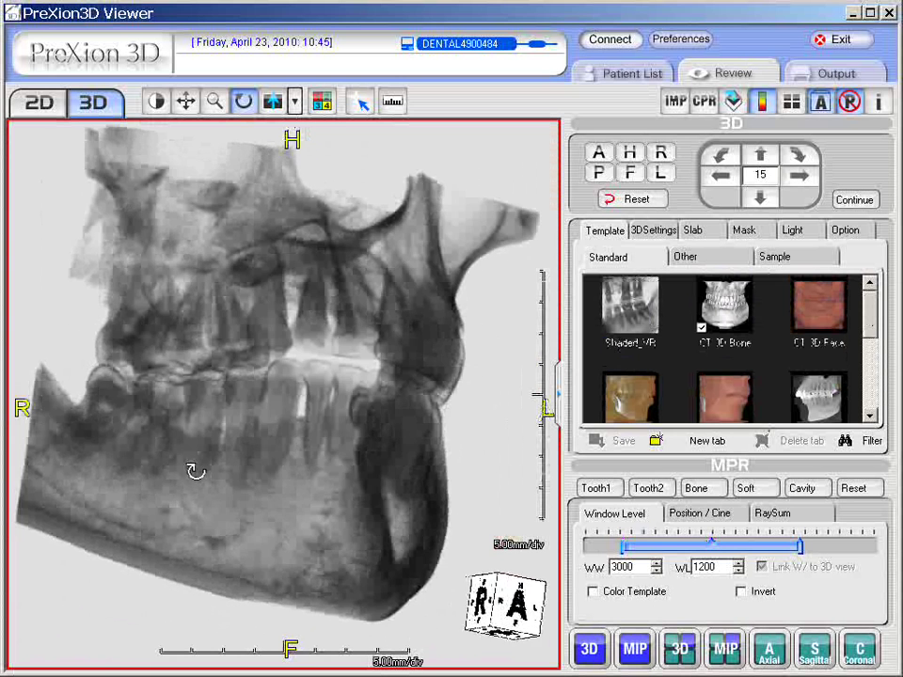
left_click_drag(415, 365, 312, 351)
left_click_drag(218, 360, 328, 340)
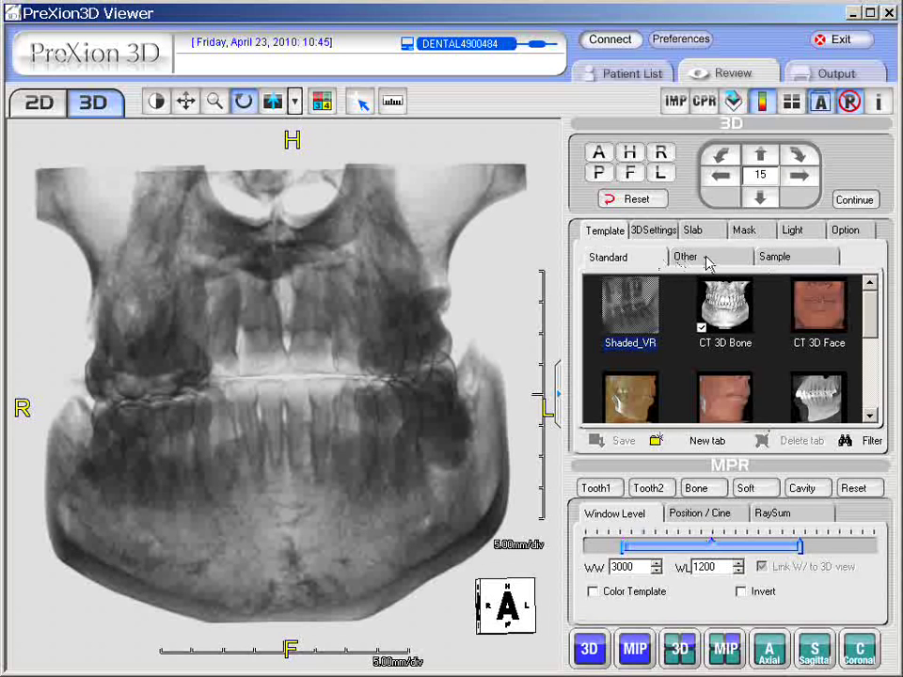
Try the CT Standard 1, 2 and 3 templates from the Other set, and apply CT Transparent 2 to the volume
left_click(707, 259)
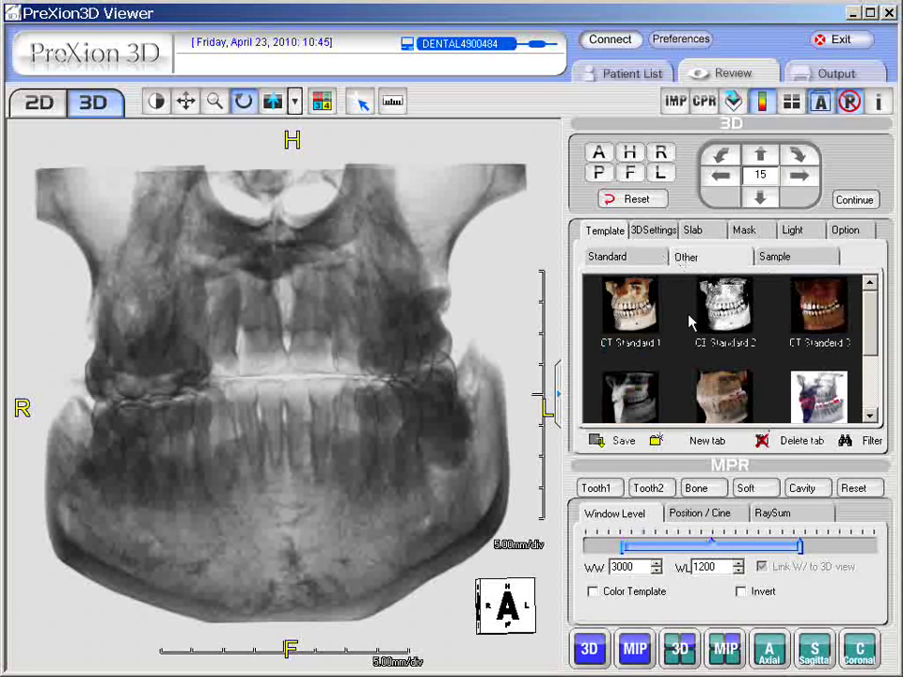
left_click(632, 315)
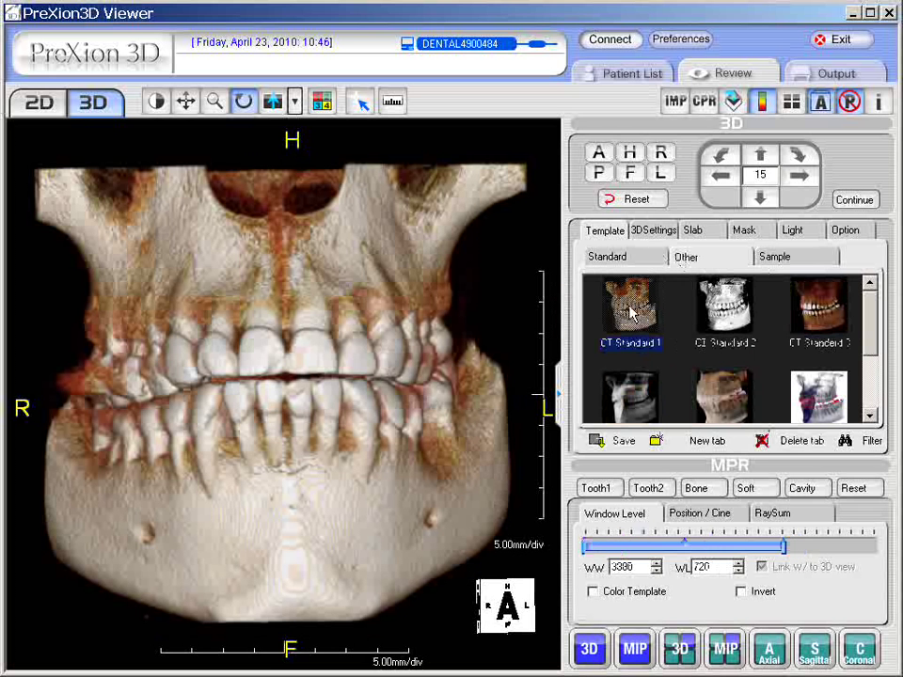
left_click(726, 312)
left_click(816, 306)
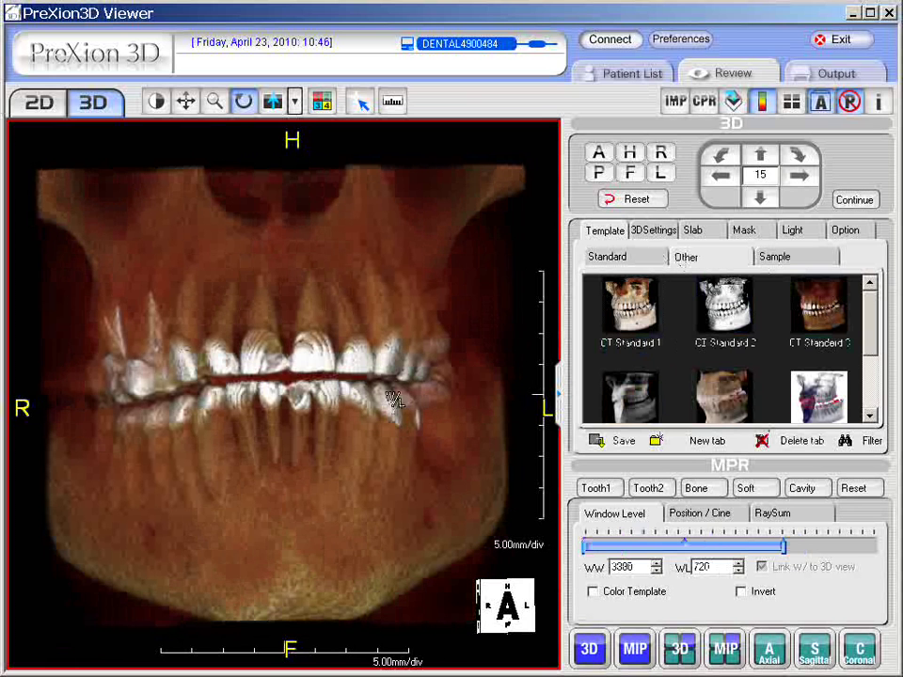
left_click_drag(869, 350, 873, 372)
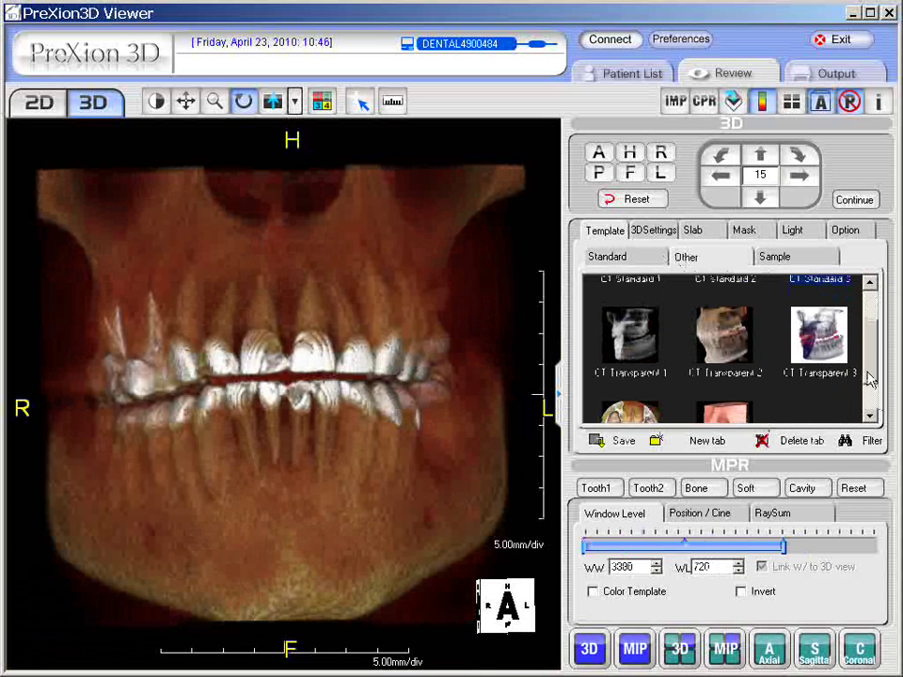
left_click(738, 337)
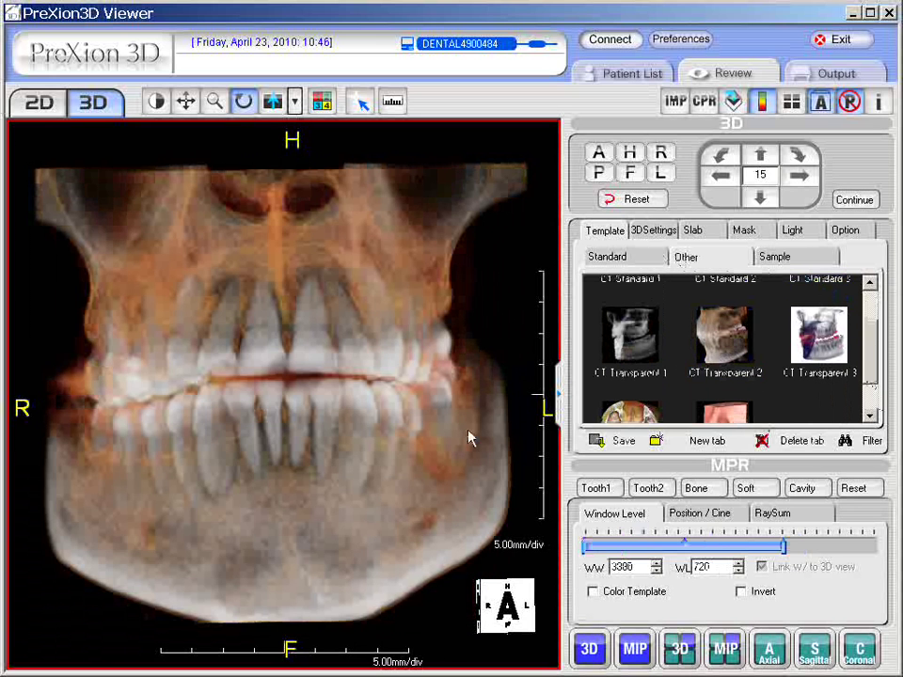
Examine the CT Transparent 2 volume by adjusting its density, rotating it and enlarging the left molars and front teeth, and reset the orientation
right_click_drag(435, 423, 448, 386)
left_click_drag(448, 386, 289, 481)
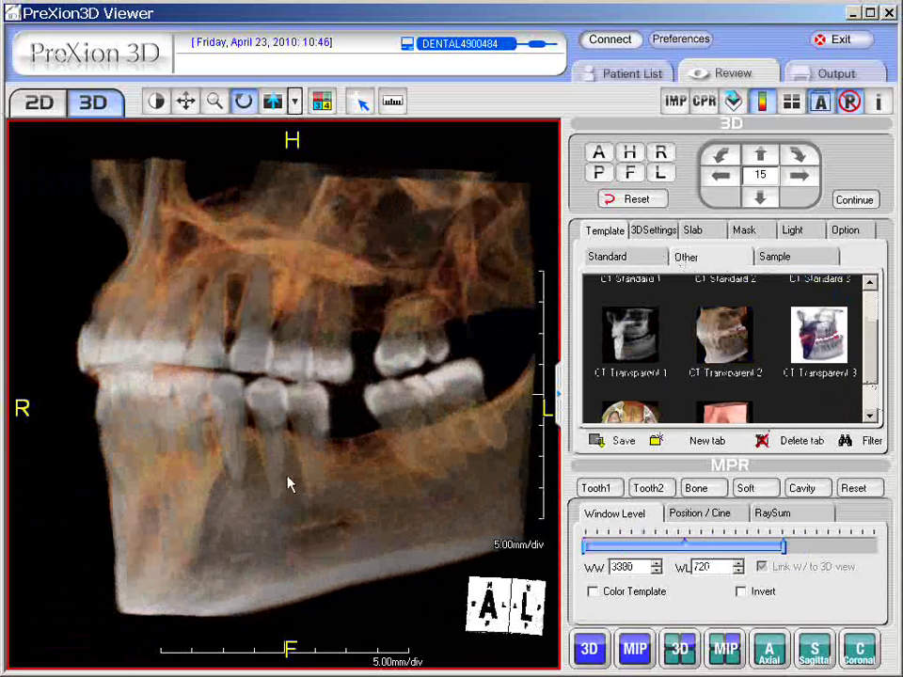
right_click_drag(393, 469, 394, 527)
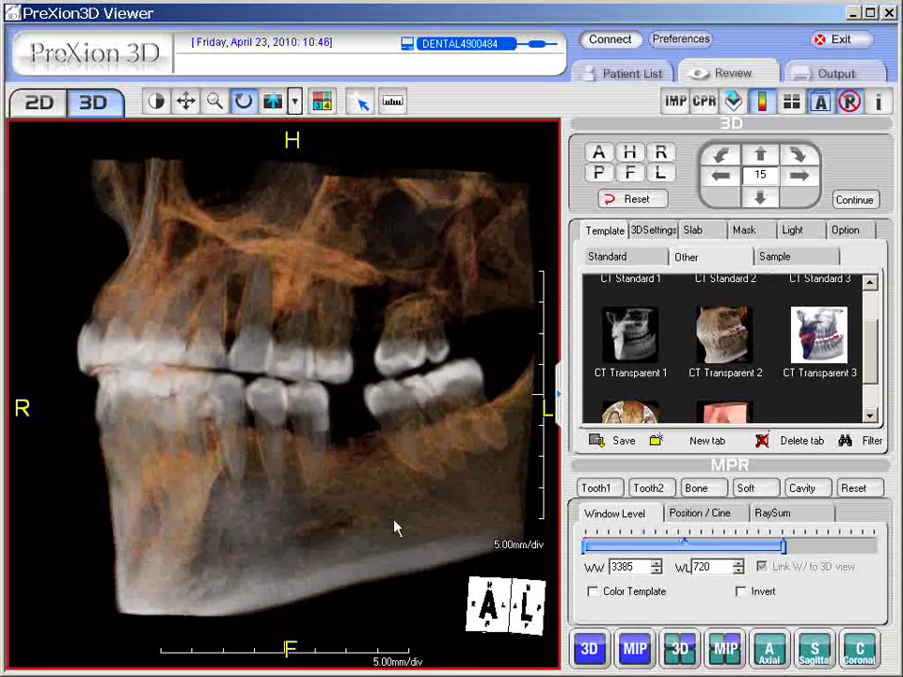
left_click_drag(346, 476, 393, 472)
middle_click_drag(417, 454, 416, 429)
left_click_drag(465, 449, 280, 431)
middle_click_drag(375, 412, 270, 408)
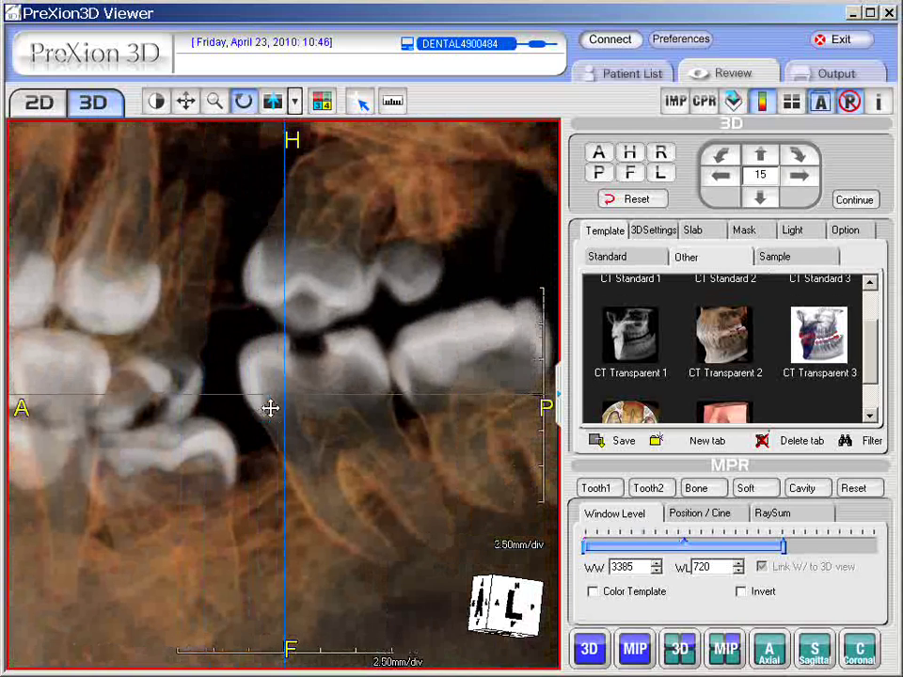
left_click_drag(373, 512, 479, 507)
left_click_drag(243, 460, 308, 464)
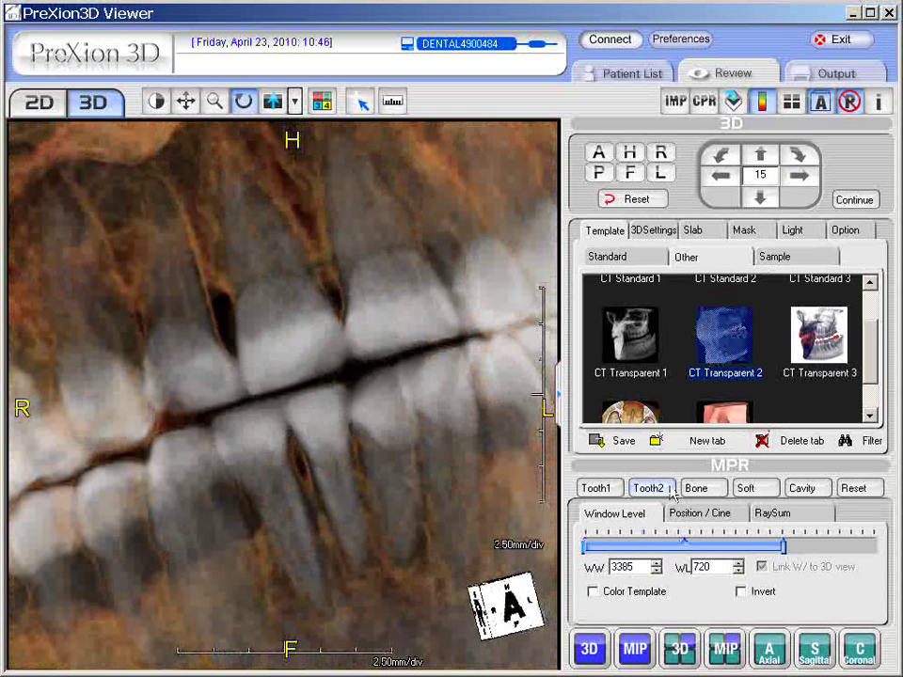
left_click(647, 205)
Apply the CT maxillary air sinus template and rotate the volume to look at the sinuses from the head side
scroll(870, 393, "down", 2)
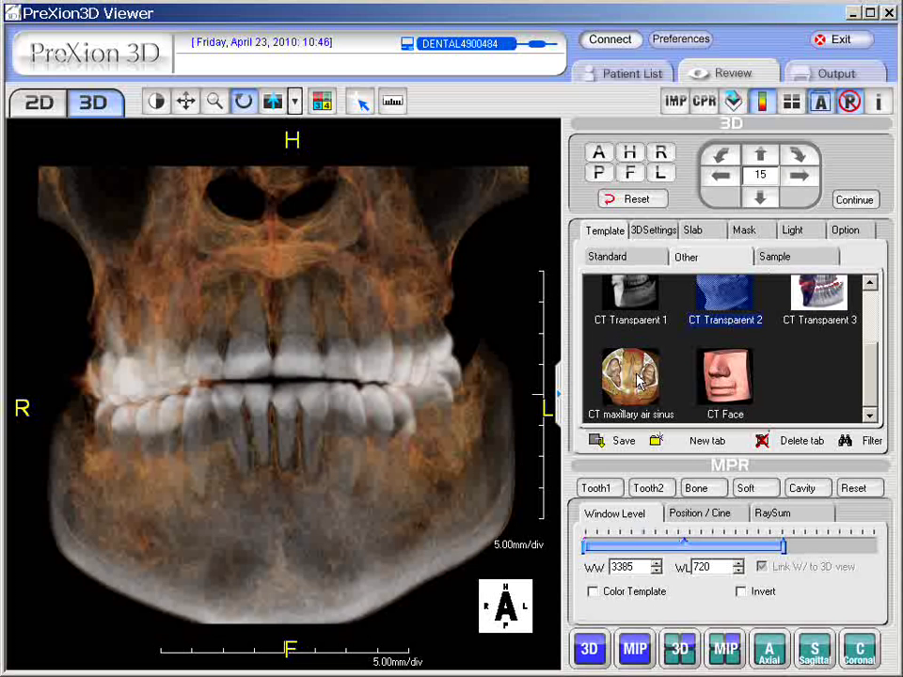
left_click(638, 379)
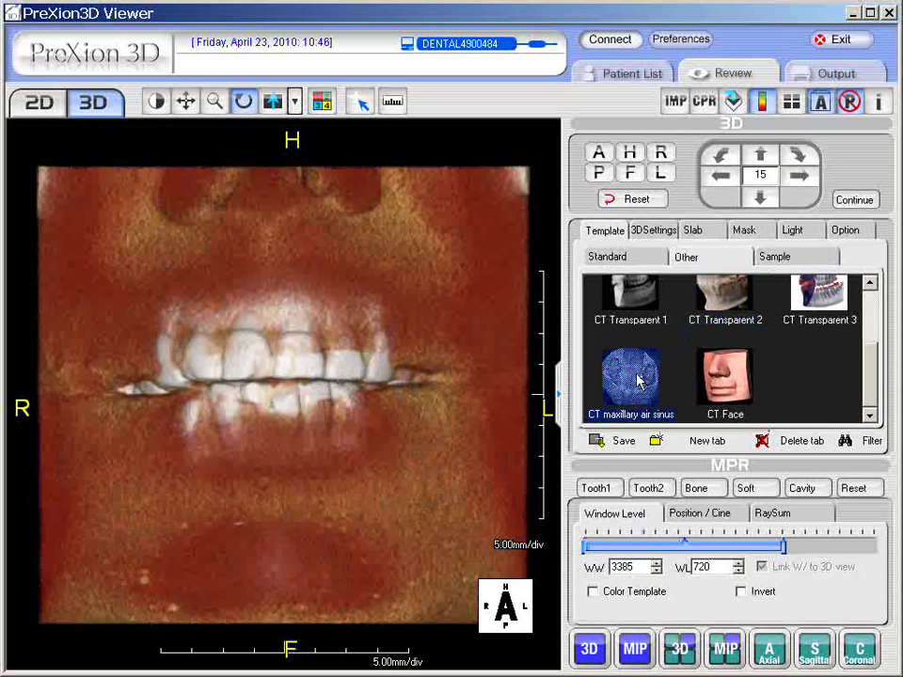
left_click_drag(292, 167, 185, 411)
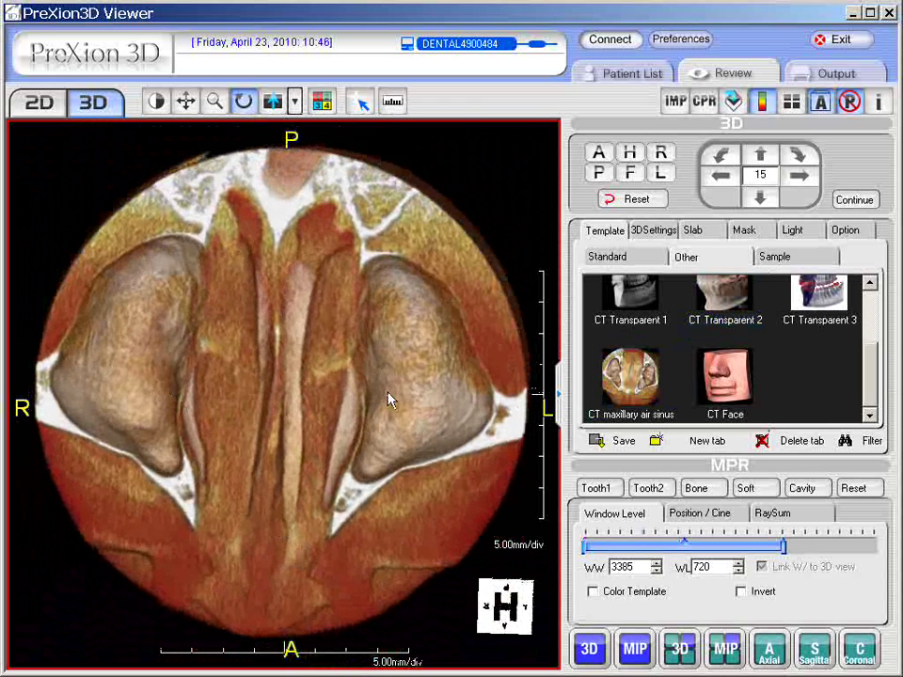
Examine the nasal passages and left maxillary sinus up close, and reset the orientation
right_click_drag(280, 407, 280, 388)
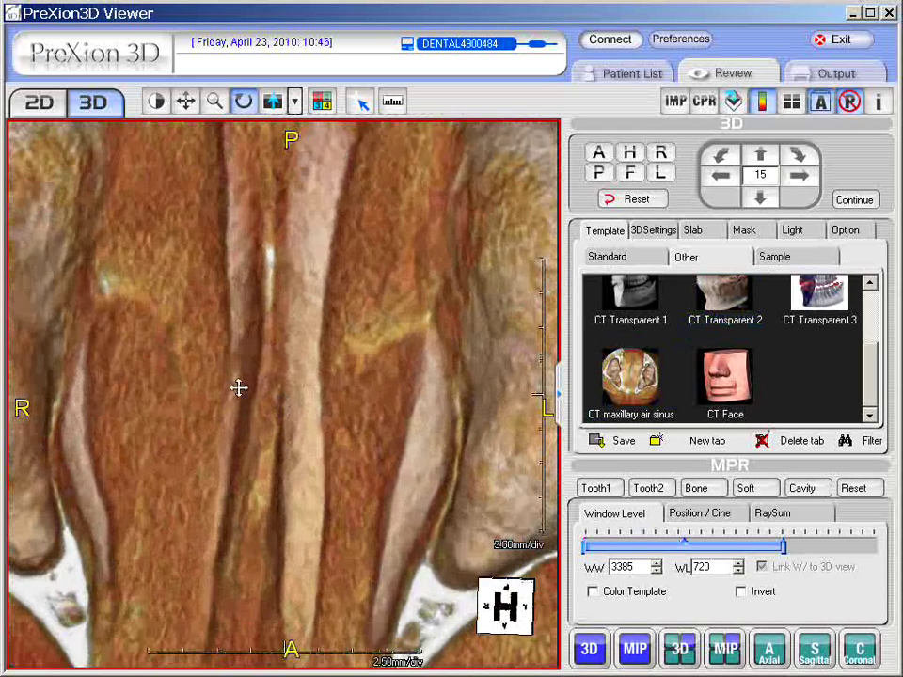
left_click_drag(239, 387, 156, 358)
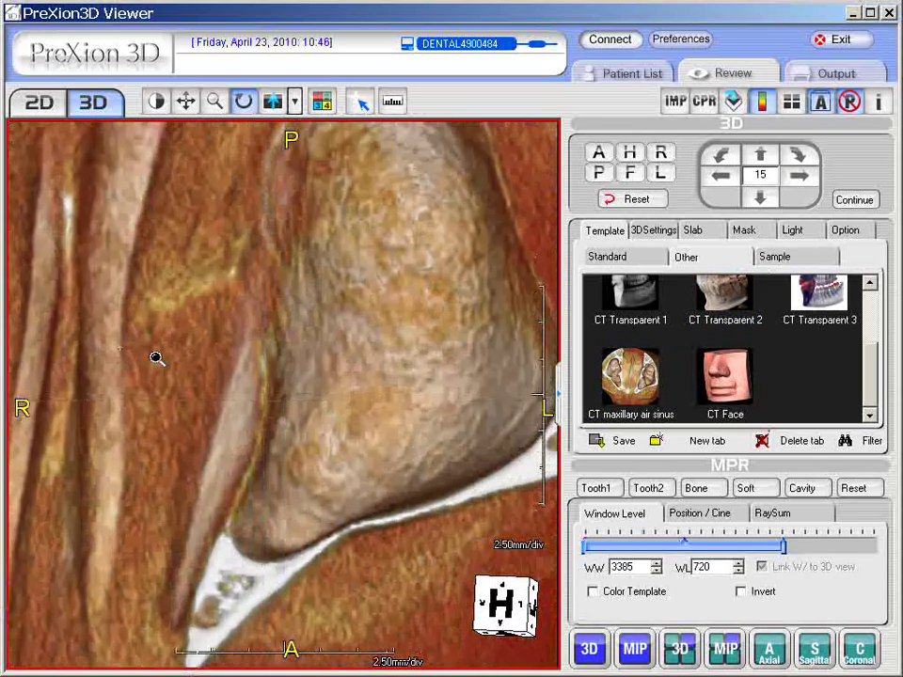
right_click_drag(156, 359, 159, 349)
left_click_drag(159, 348, 196, 401)
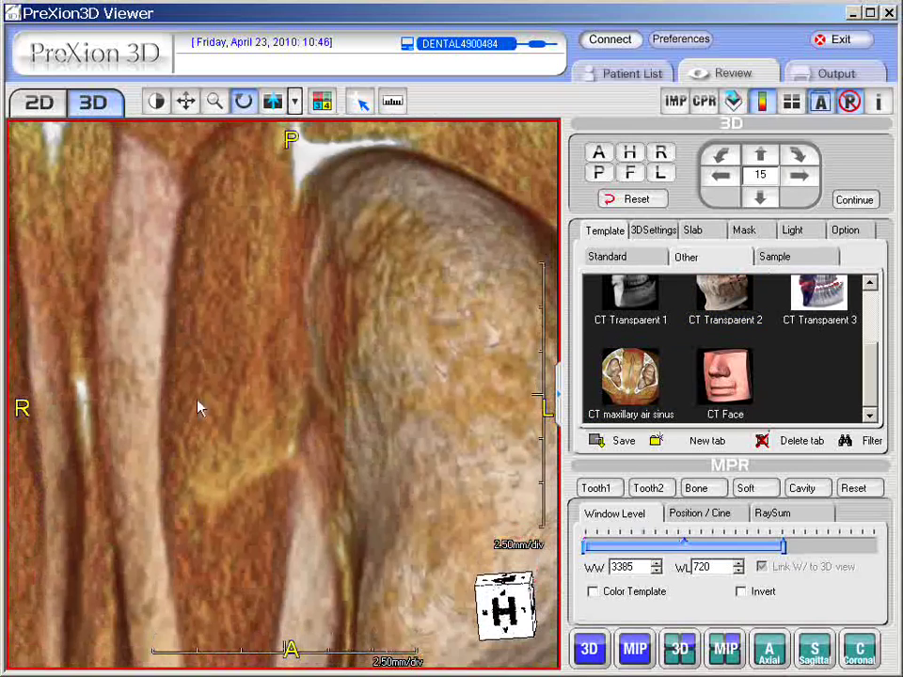
left_click(638, 200)
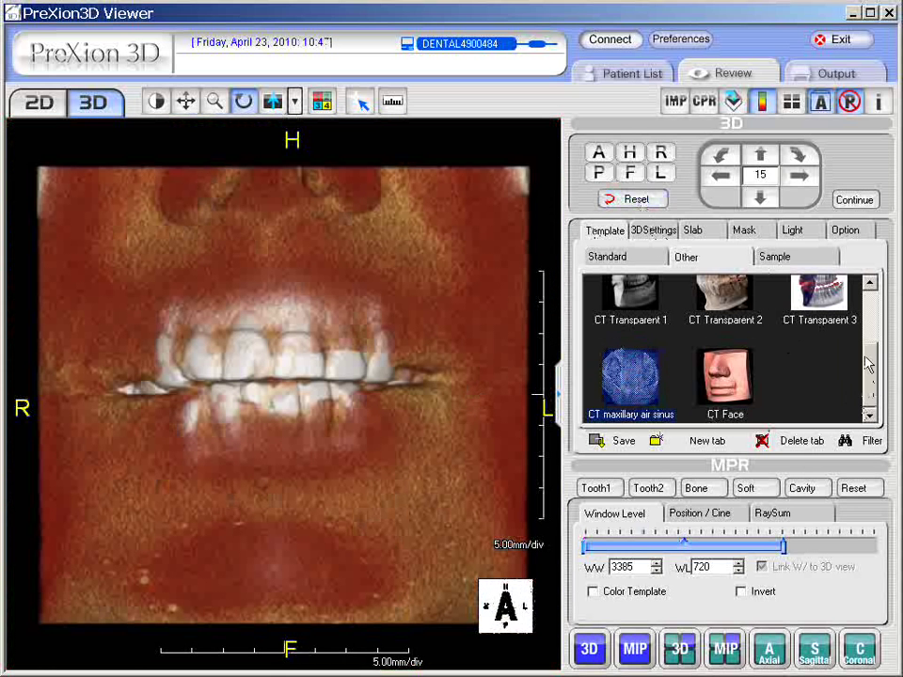
Try the shaded color, shaded mask and shaded-canal templates from the Sample set, and apply shaded 3 to the volume
left_click(794, 260)
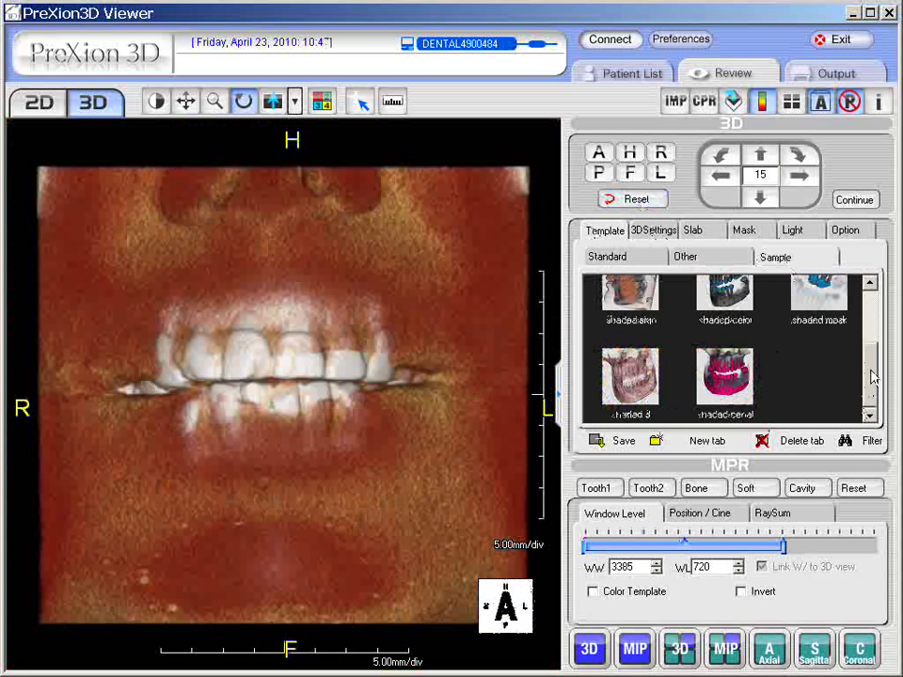
scroll(869, 379, "up", 1)
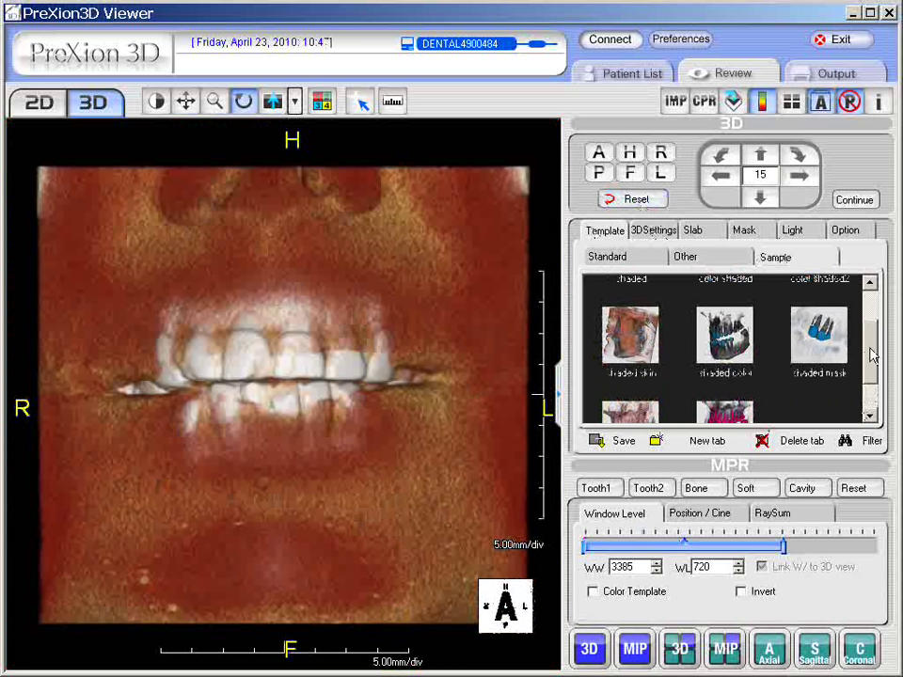
left_click(729, 338)
left_click(819, 338)
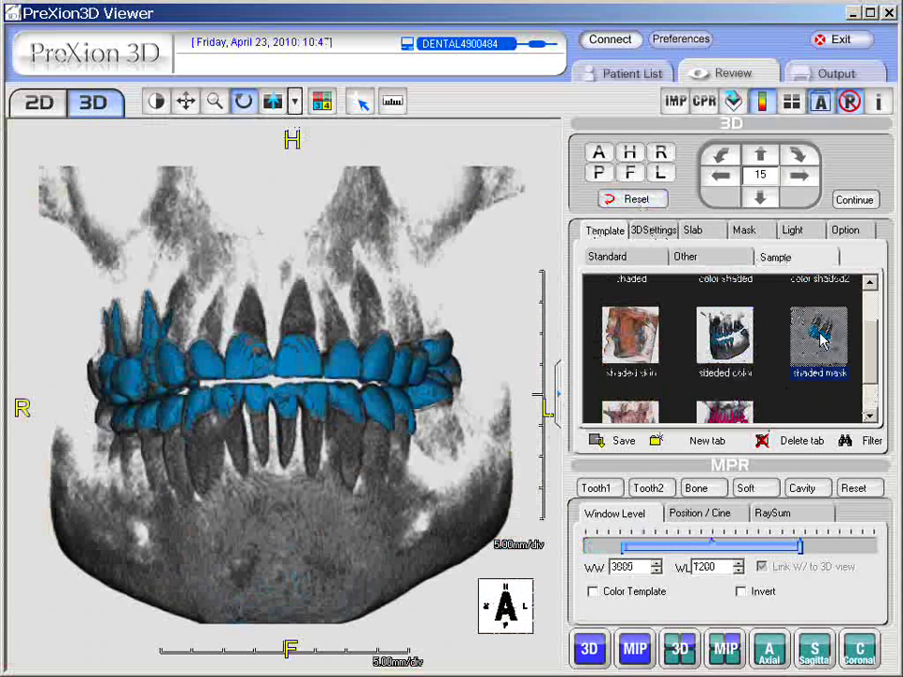
left_click(729, 412)
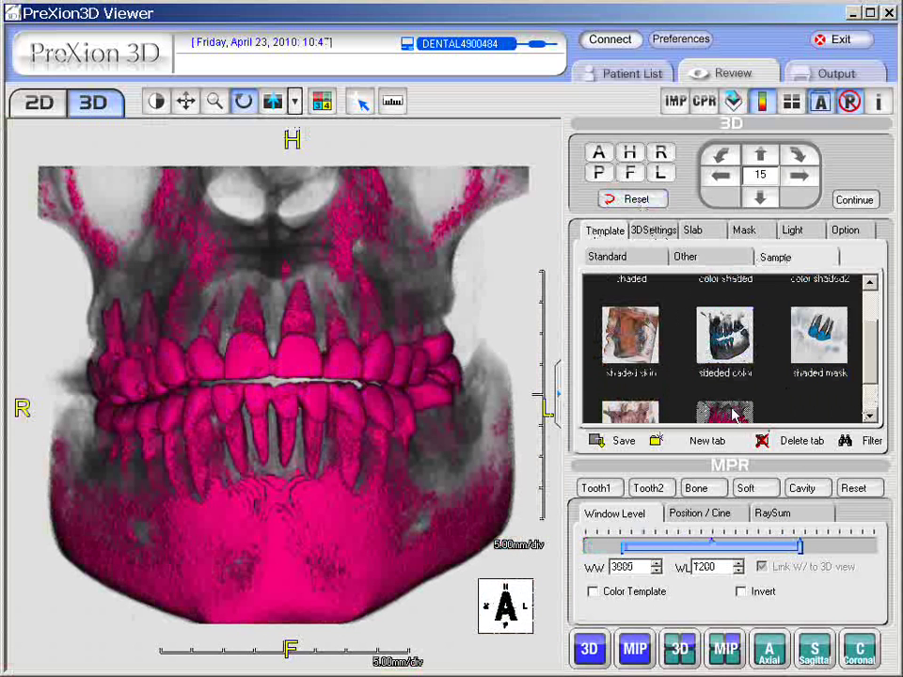
left_click(655, 378)
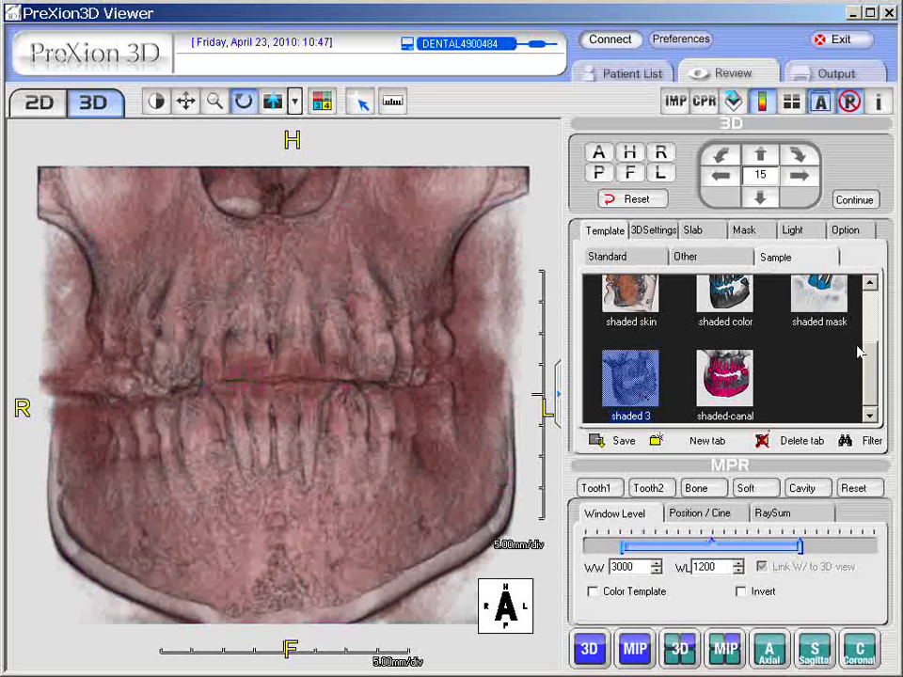
left_click_drag(872, 358, 872, 301)
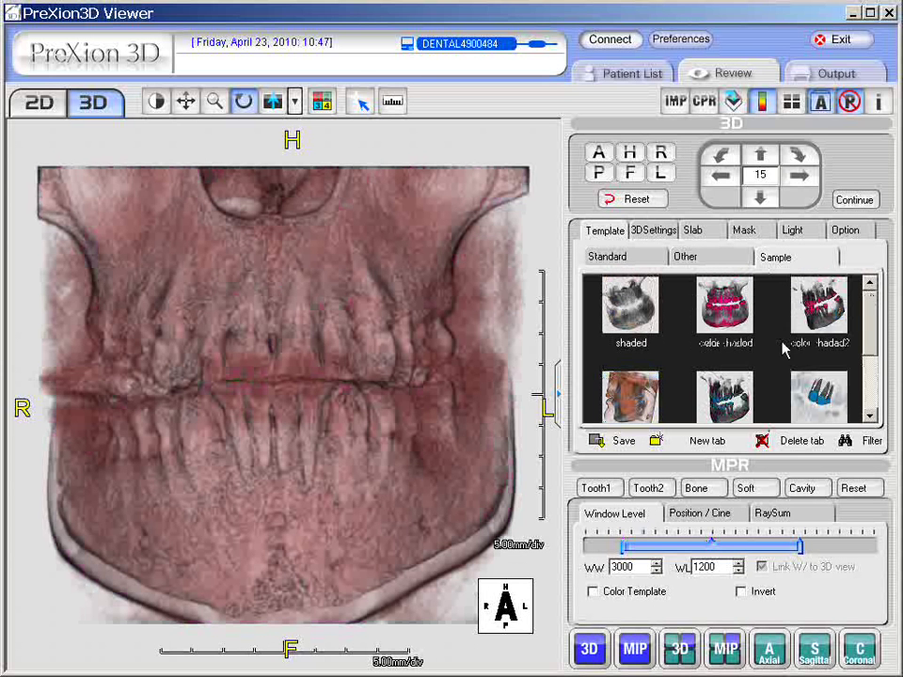
scroll(870, 341, "down", 2)
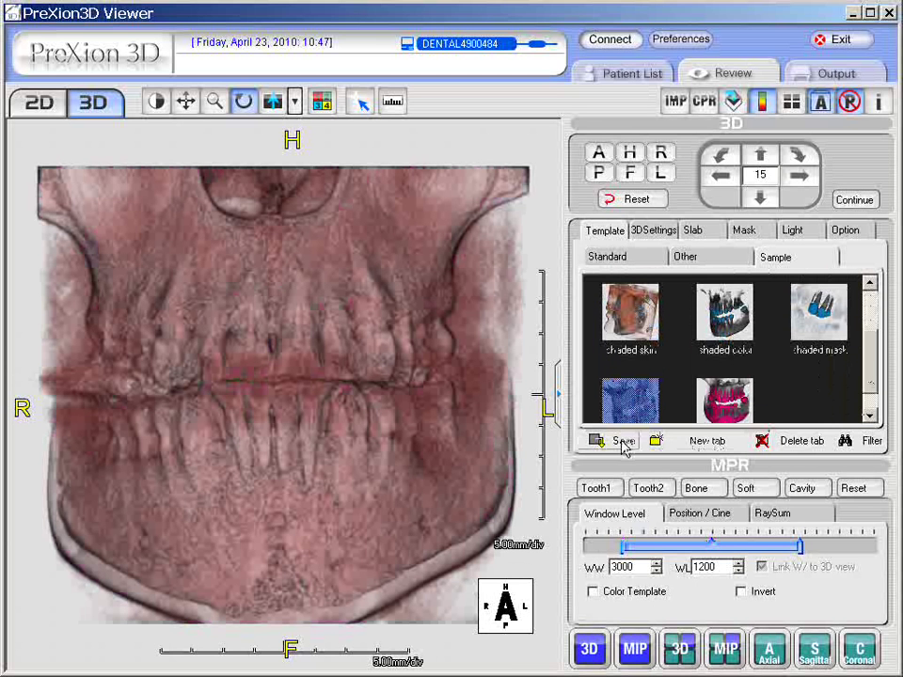
Apply the Muscle preset to layer 1 in the 3D settings and adjust its range to WW 932 and WL 980
left_click_drag(489, 456, 390, 296)
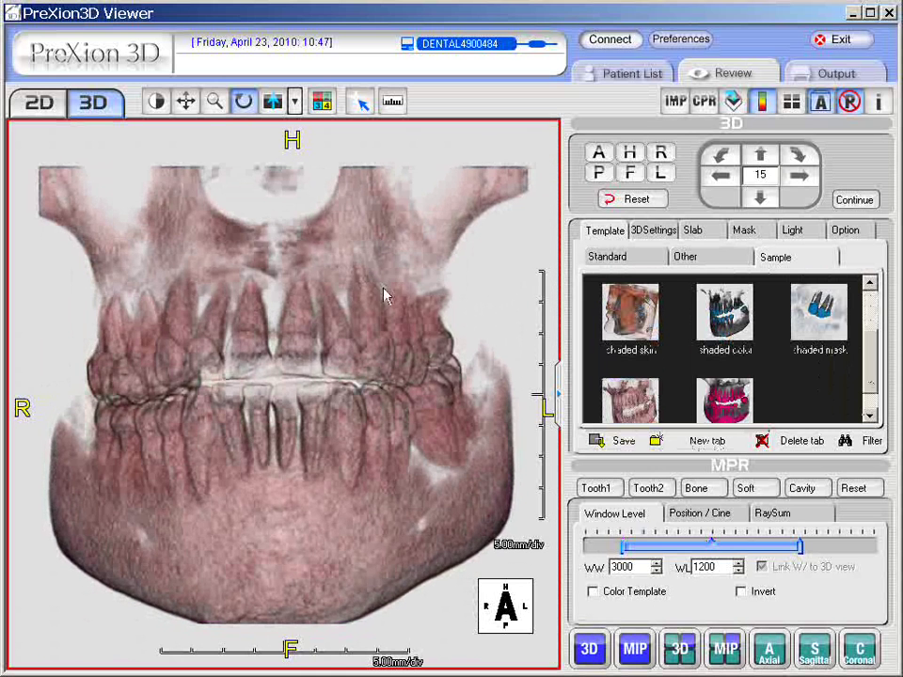
left_click(655, 233)
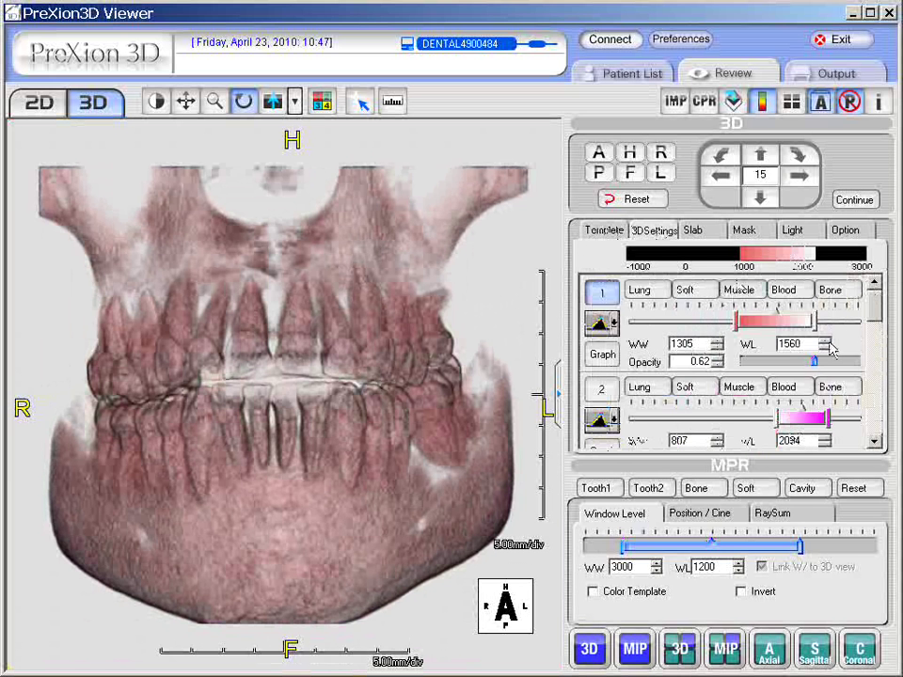
left_click(740, 292)
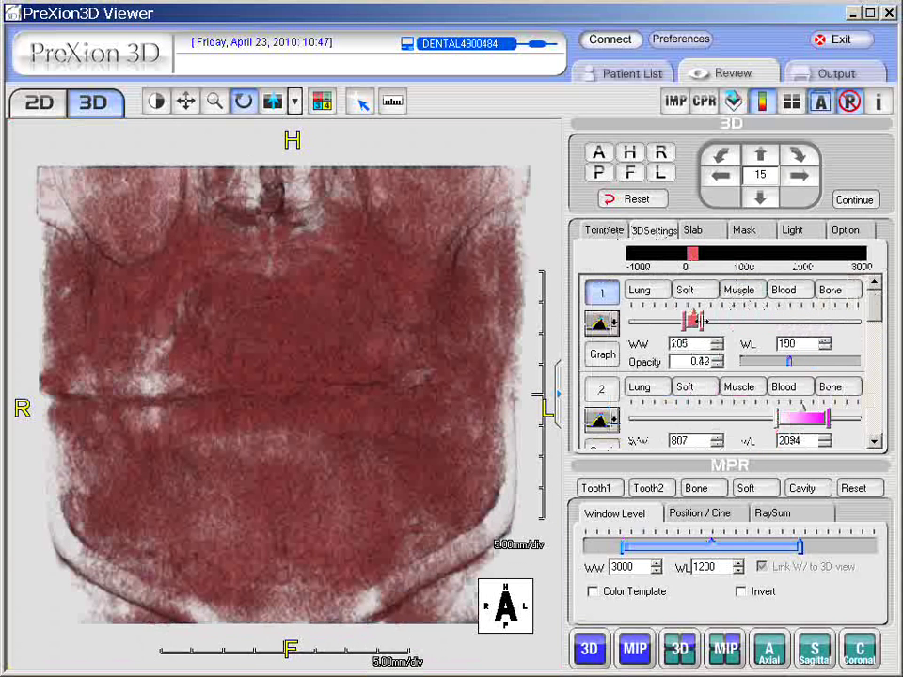
mouse_move(703, 320)
left_mouse_down()
mouse_move(758, 321)
mouse_move(704, 321)
mouse_move(713, 321)
left_mouse_up()
Change the color of layer 1 to the dark teal basic color
right_click(748, 327)
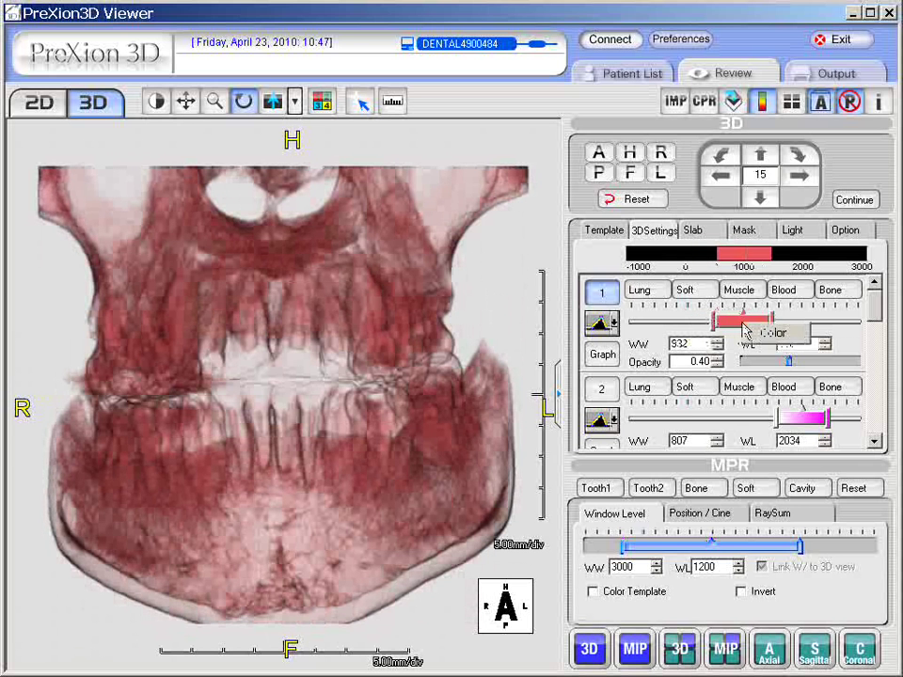
left_click(771, 334)
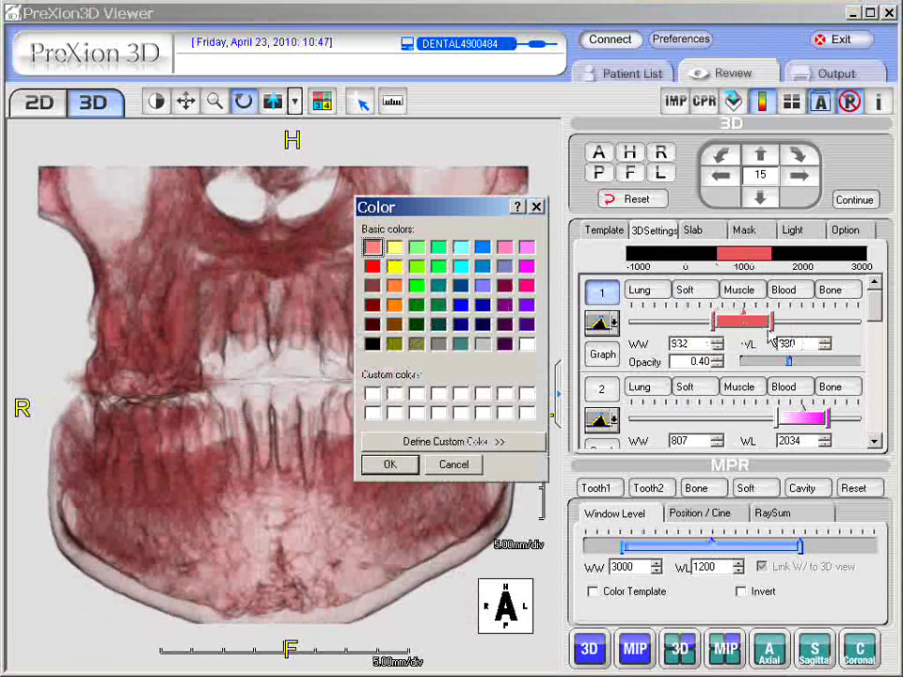
left_click(460, 344)
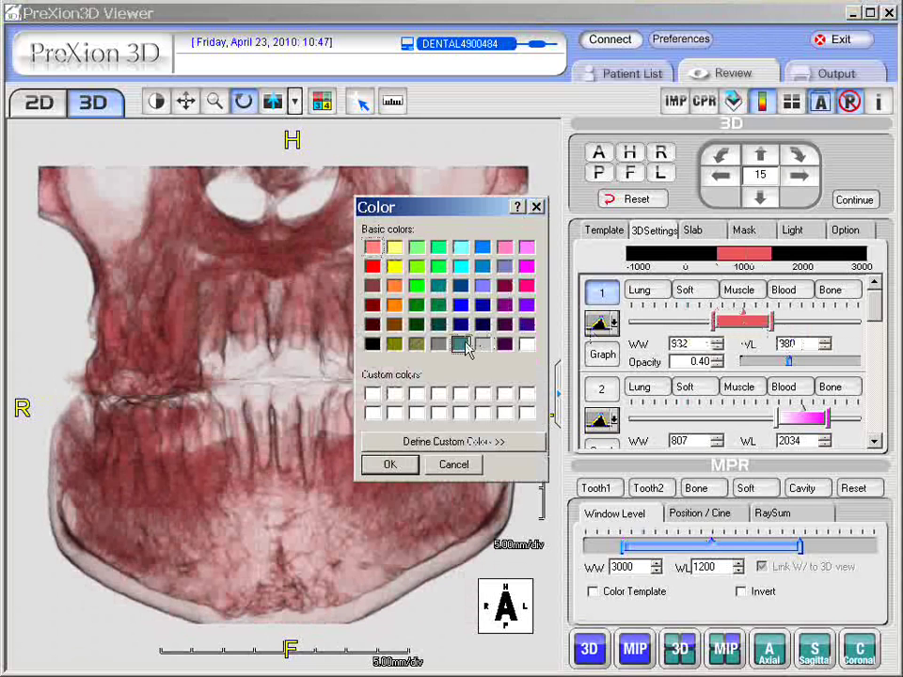
left_click(395, 465)
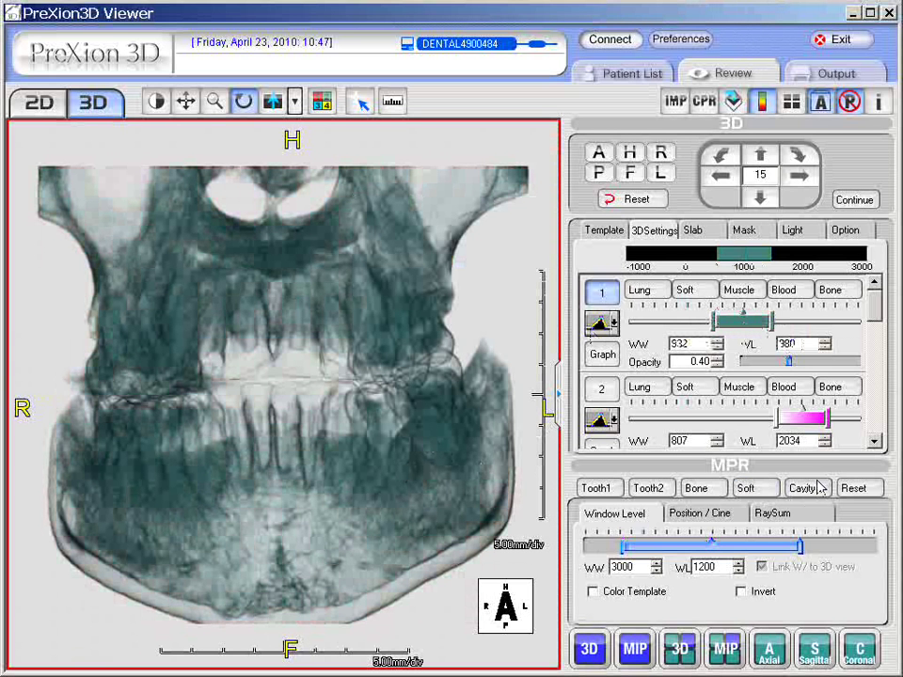
Create a new template tab named Greenie
left_click(607, 233)
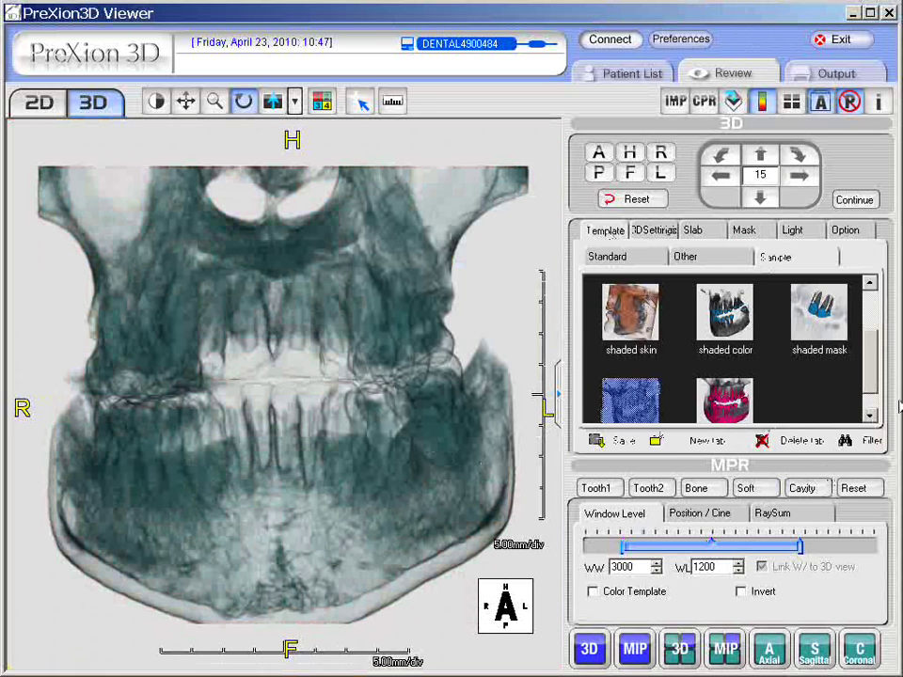
left_click_drag(869, 374, 867, 402)
left_click(710, 443)
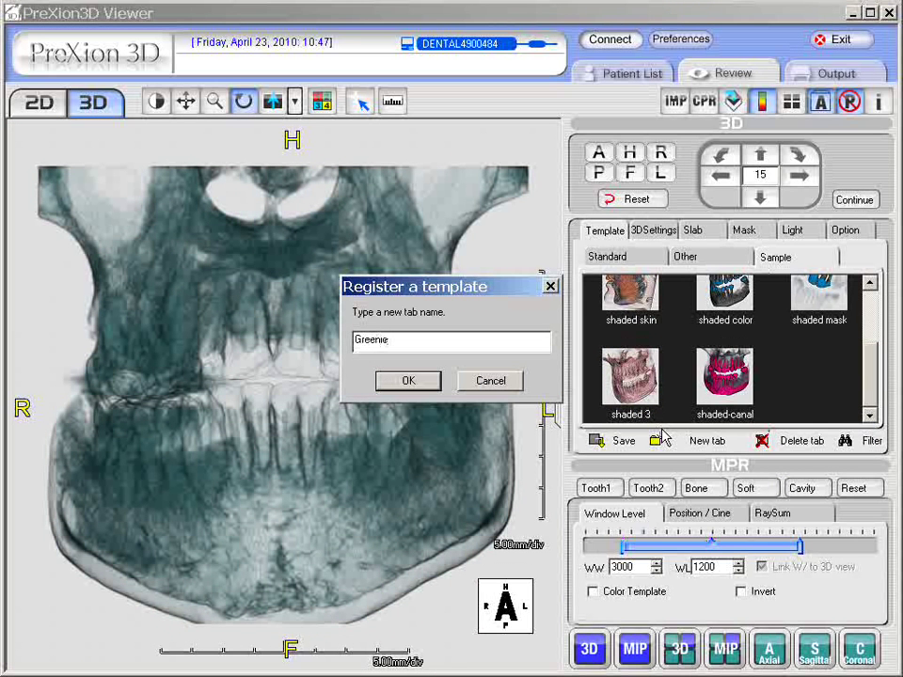
left_click(423, 381)
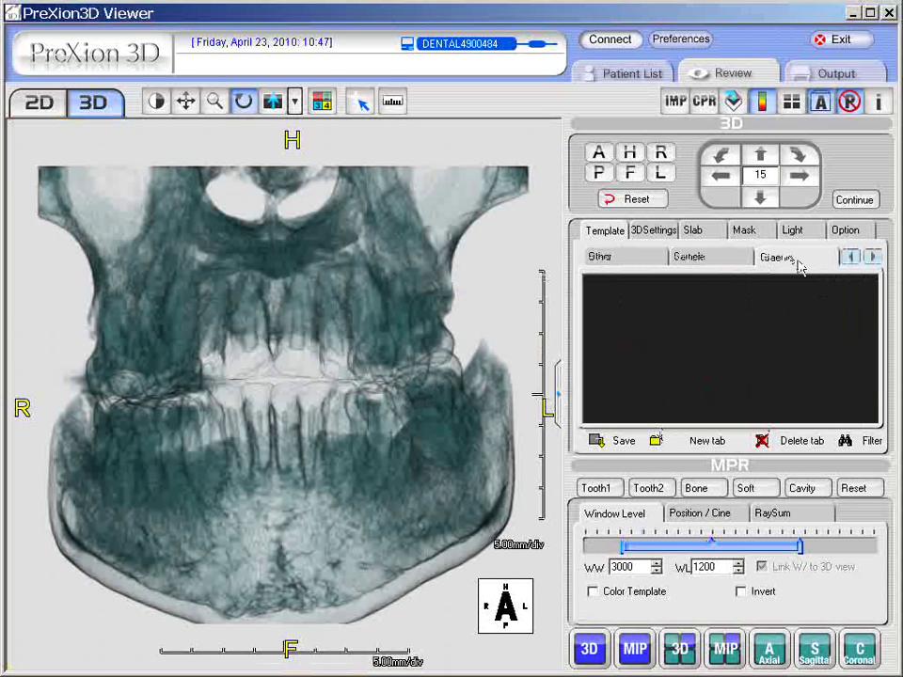
Save the current 3D and MPR view settings as "Greenie template" in the Greenie tab, and compare that tab with the Sample set
left_click(730, 262)
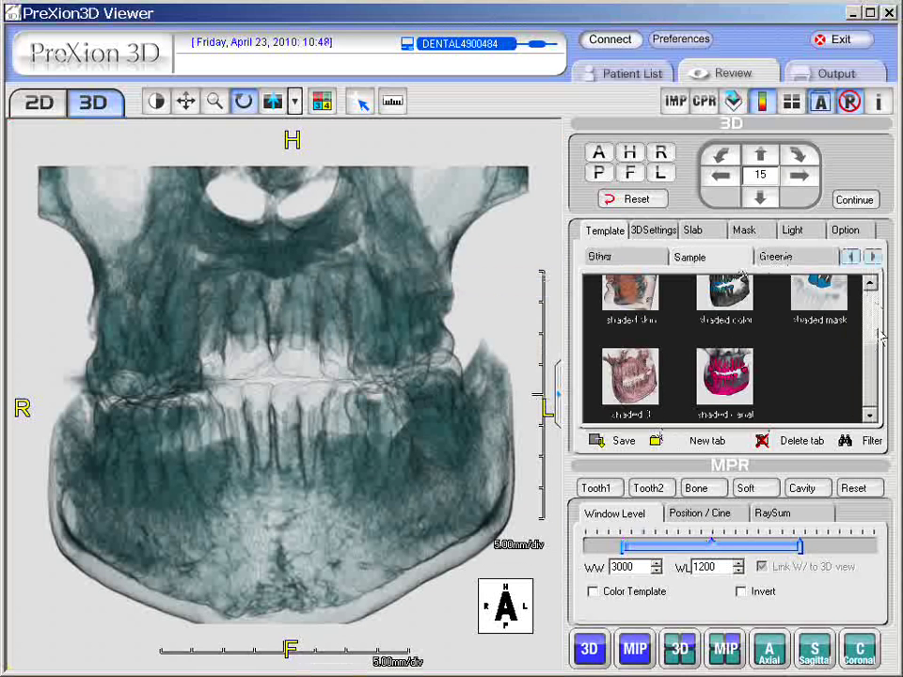
scroll(875, 348, "up", 2)
left_click(806, 262)
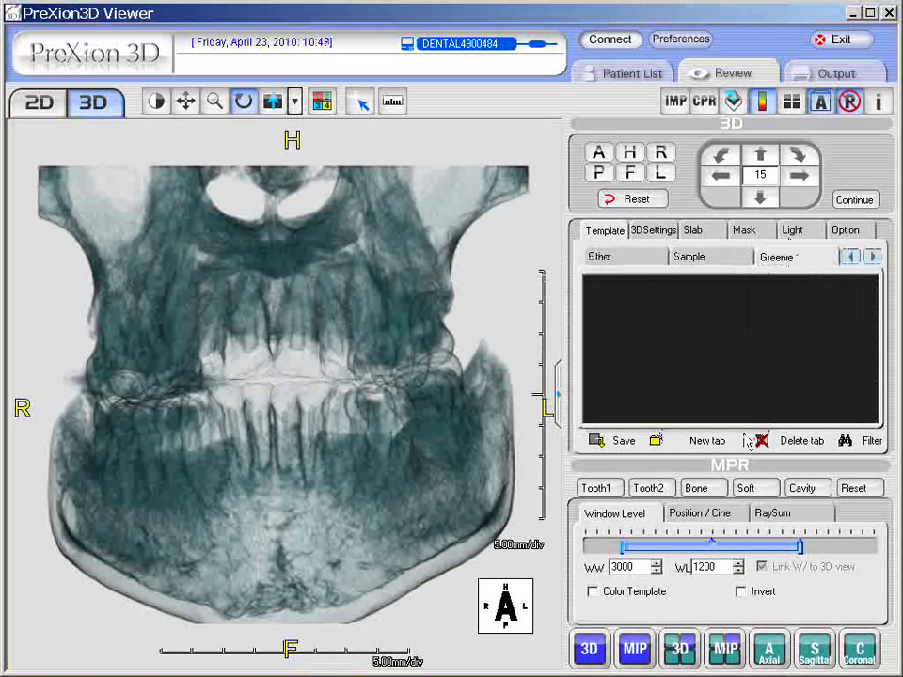
left_click(606, 440)
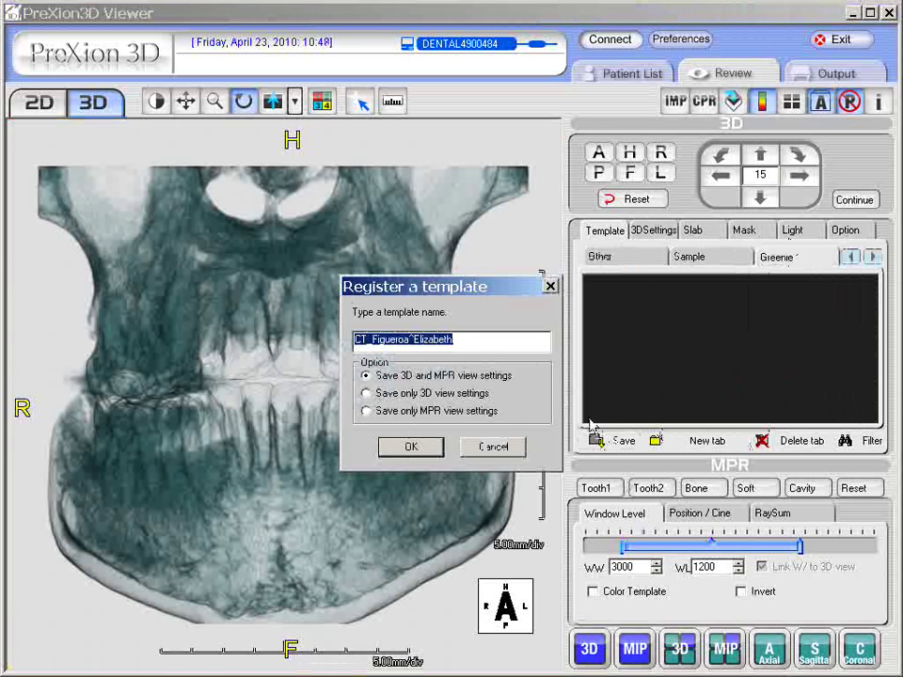
key("BackSpace")
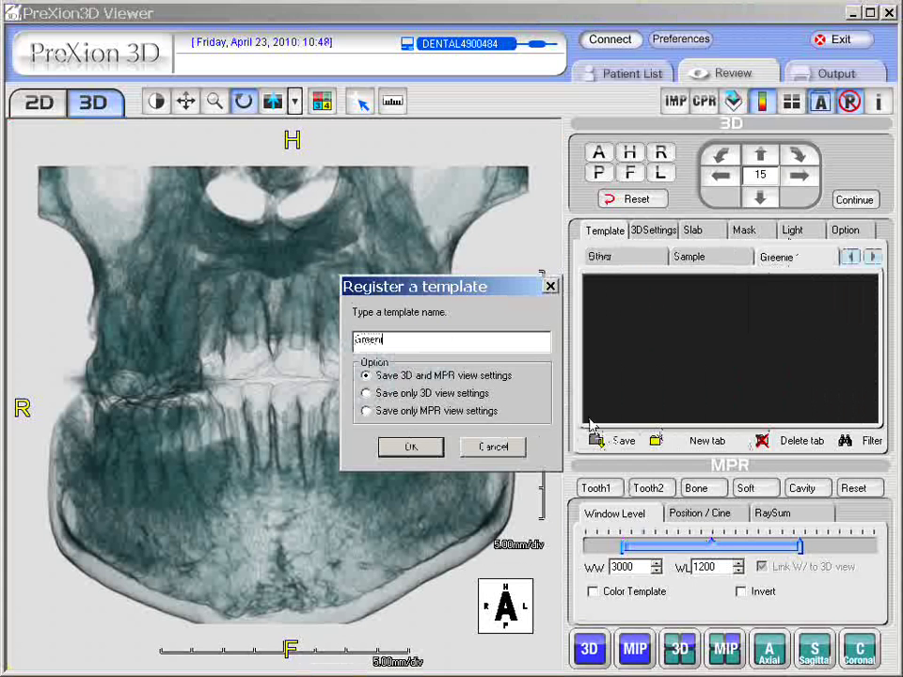
type("Greenie template")
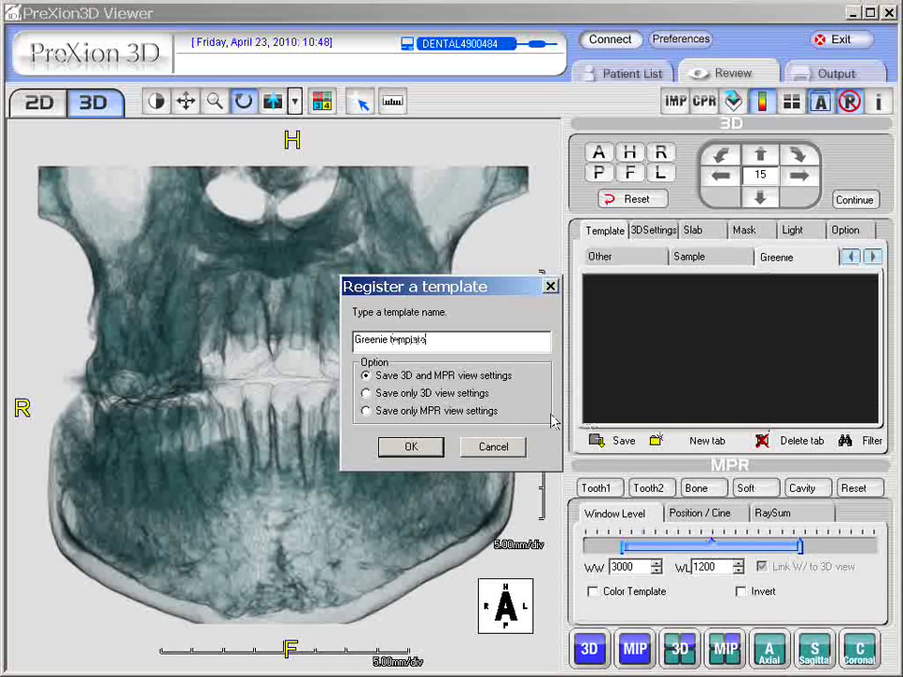
left_click(433, 449)
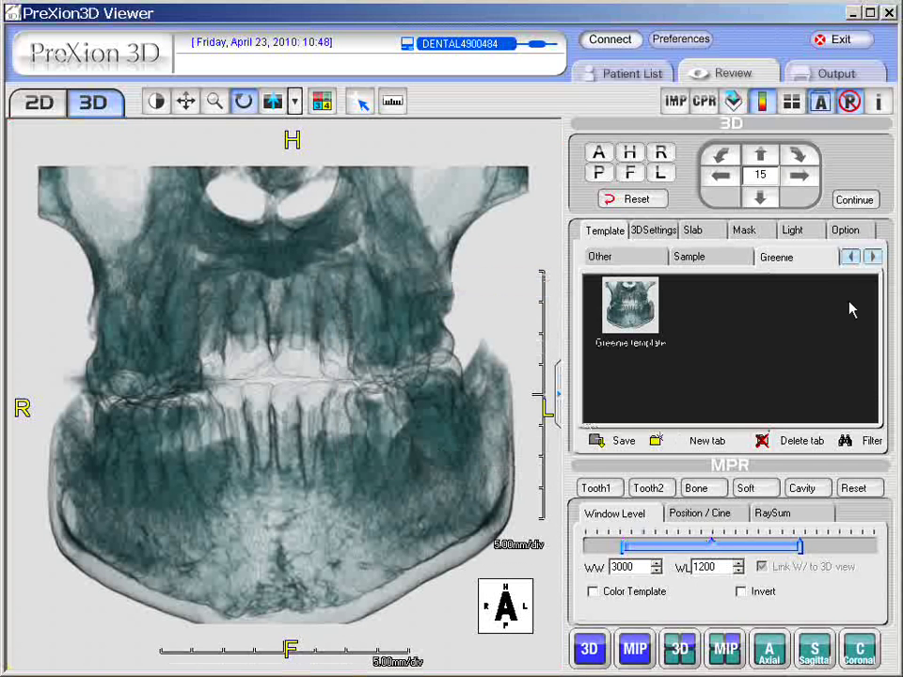
left_click(709, 257)
left_click(786, 259)
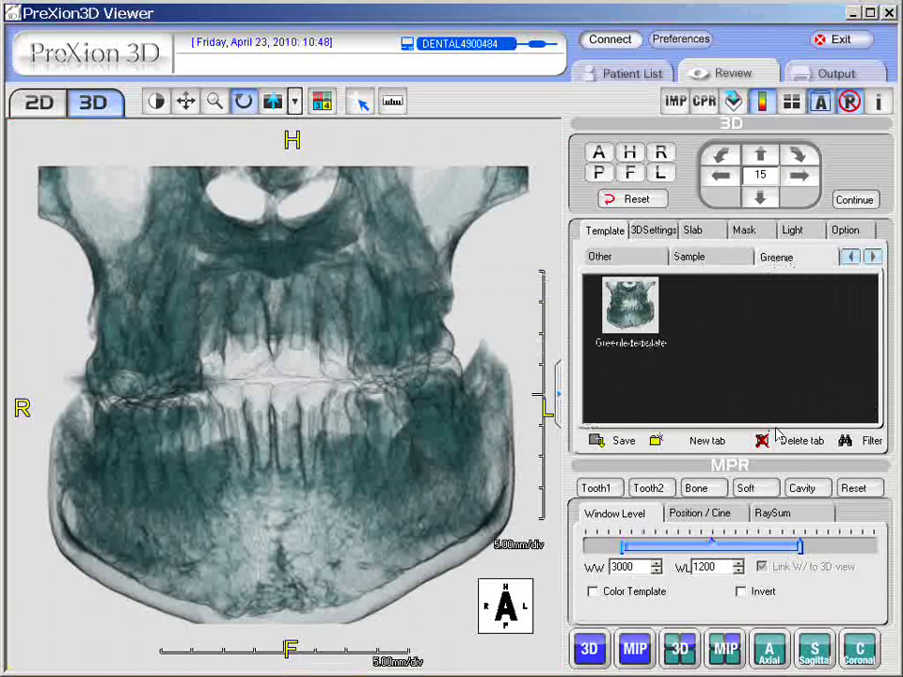
Delete the Greenie tab with all its templates, and apply the CT 3D Bone template from the Standard set
left_click(801, 442)
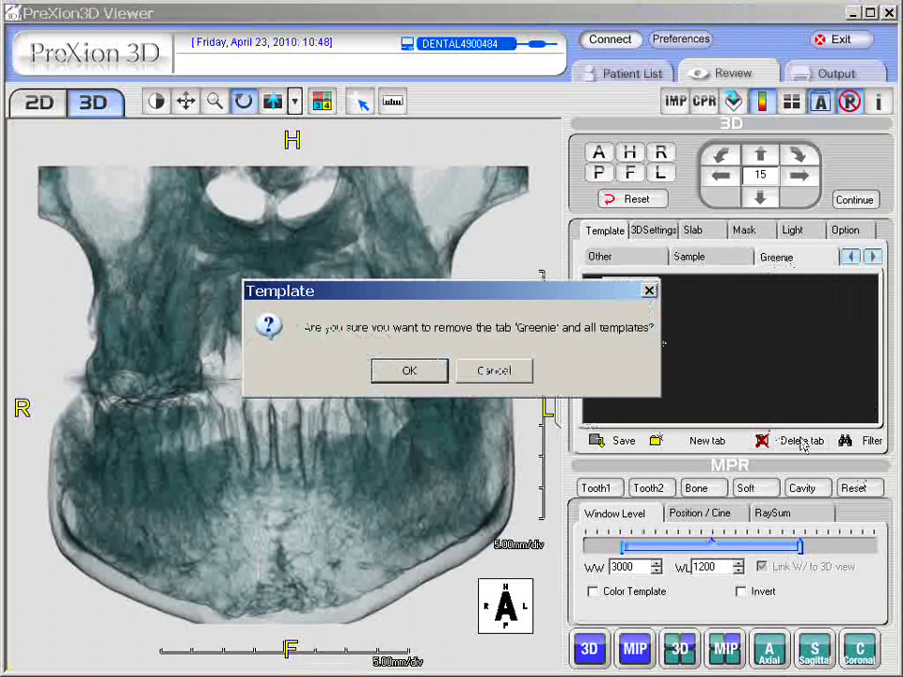
left_click(432, 374)
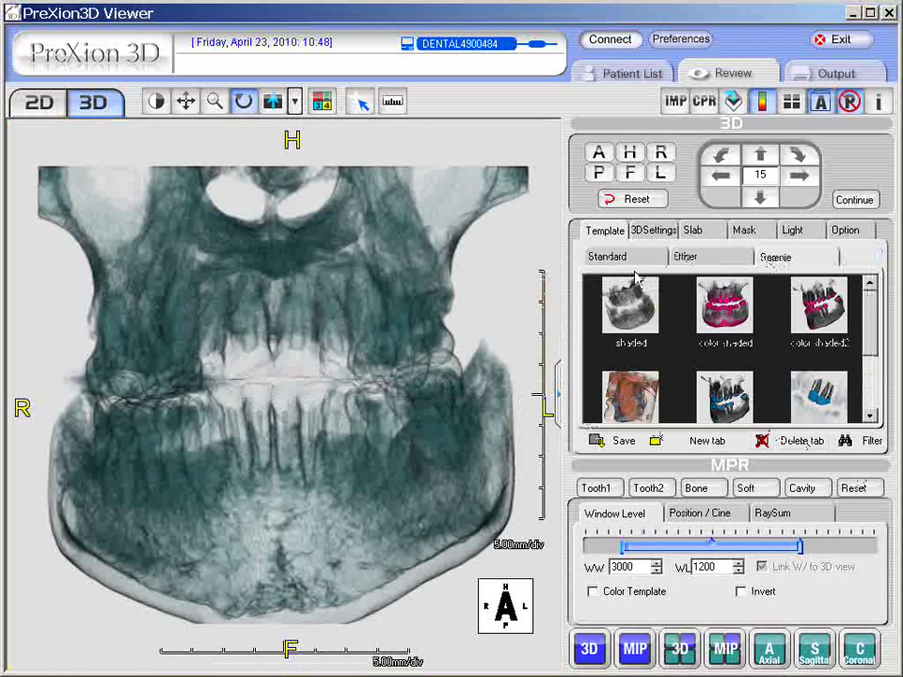
mouse_move(867, 330)
left_mouse_down()
mouse_move(870, 389)
mouse_move(868, 327)
left_mouse_up()
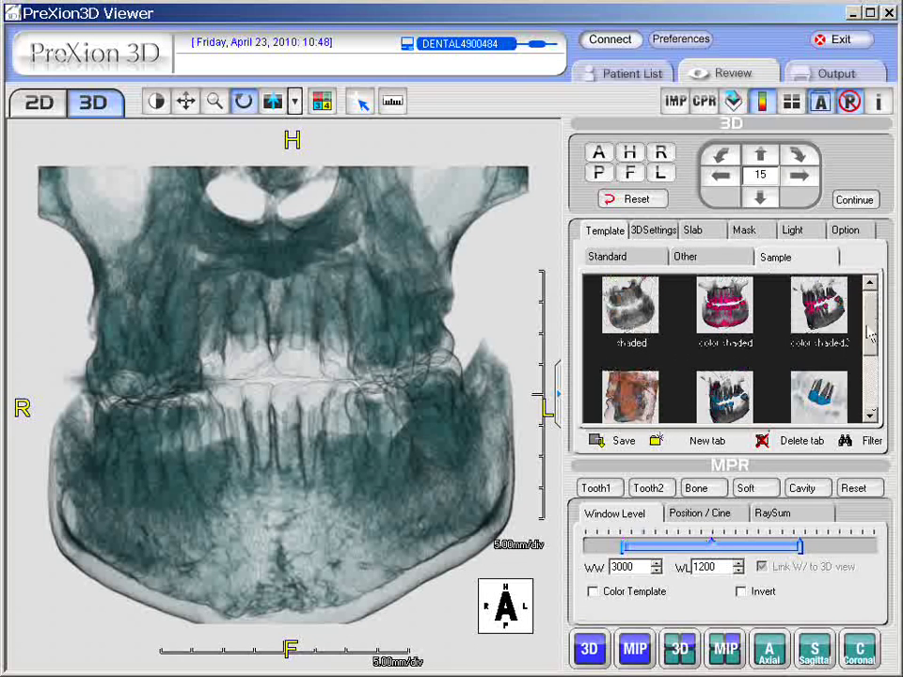
left_click(636, 264)
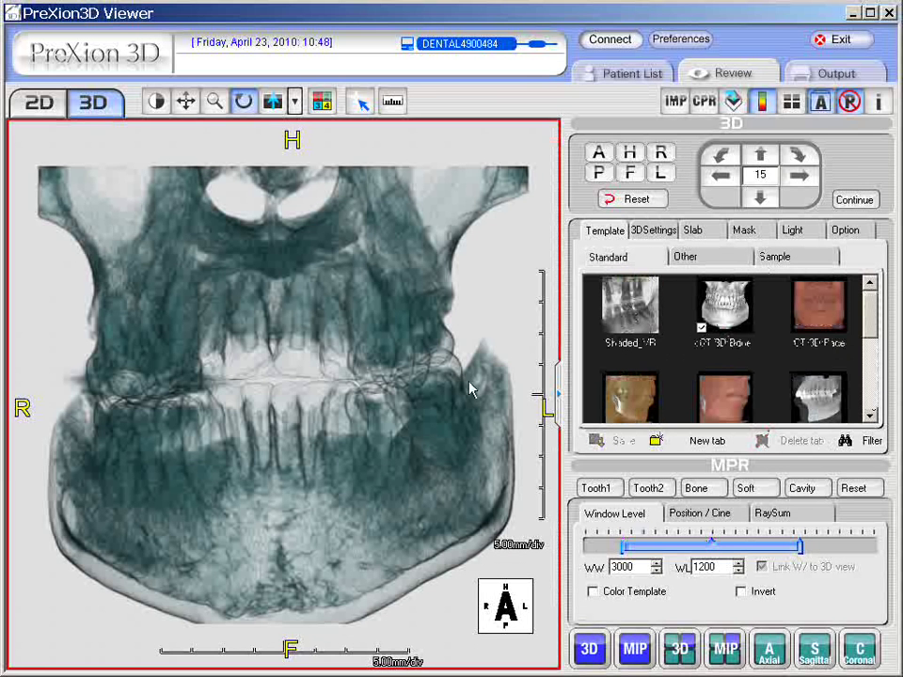
left_click(726, 315)
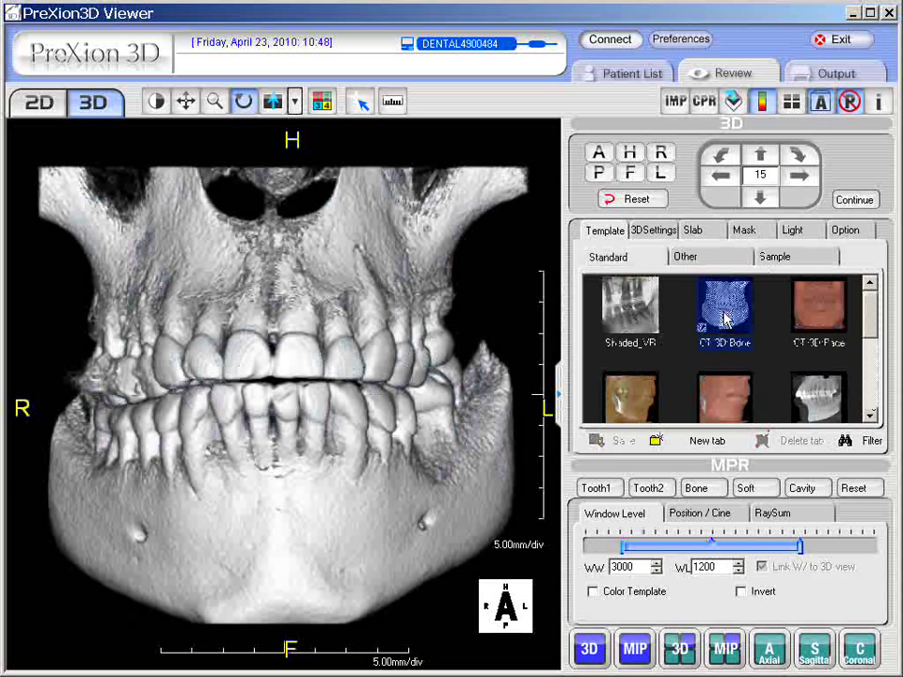
Apply the 3D General template from the Standard set and make it the default template
left_click(870, 358)
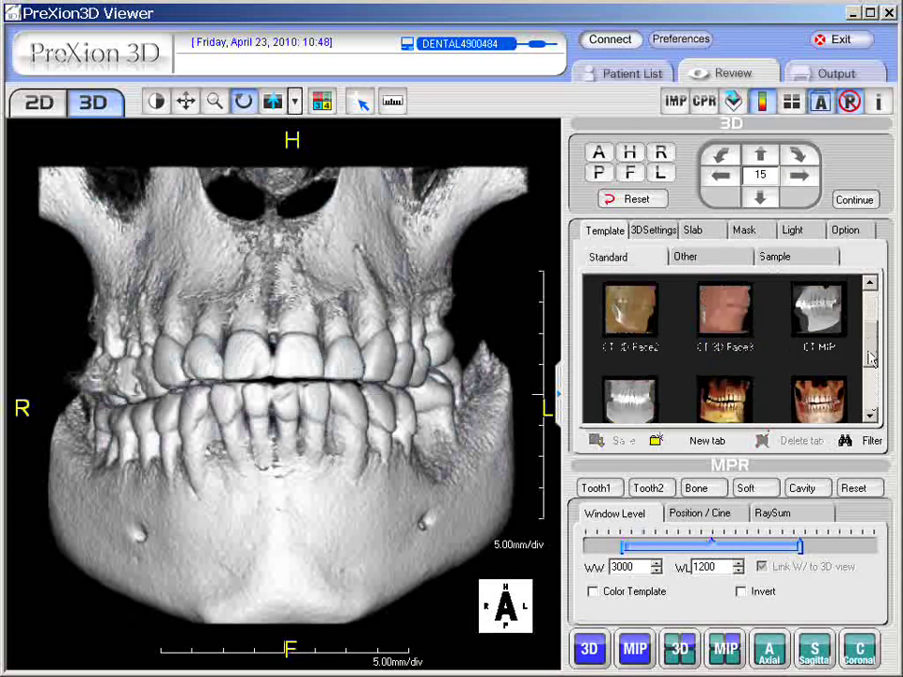
left_click_drag(870, 358, 871, 372)
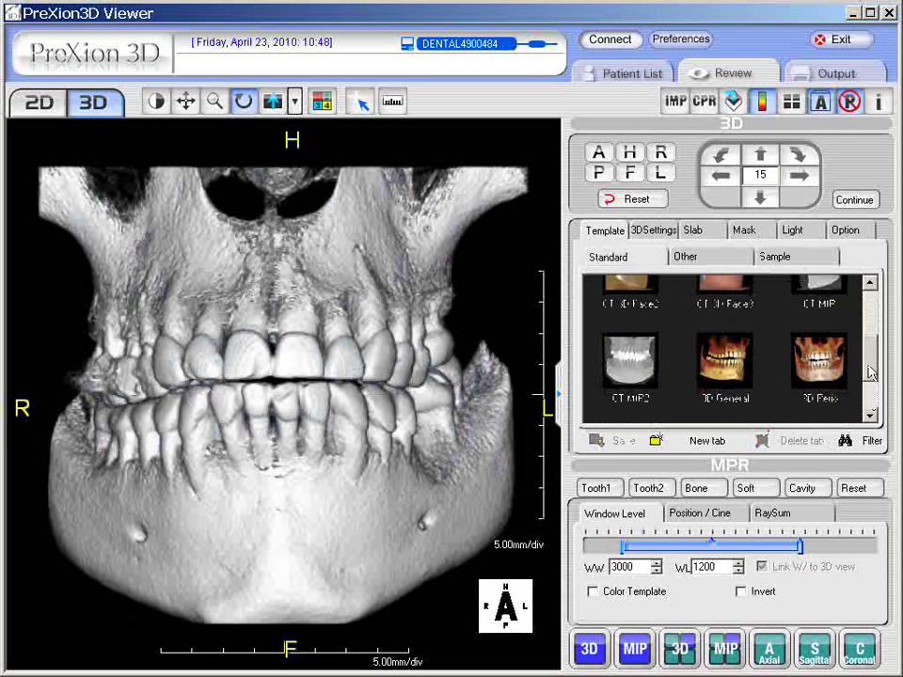
left_click(730, 377)
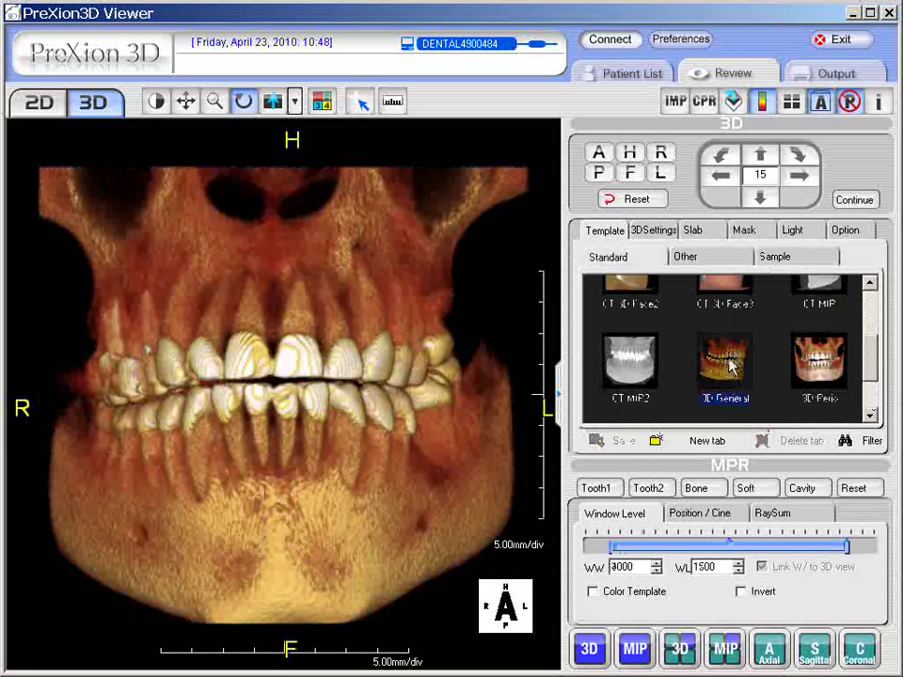
right_click(729, 365)
left_click(780, 369)
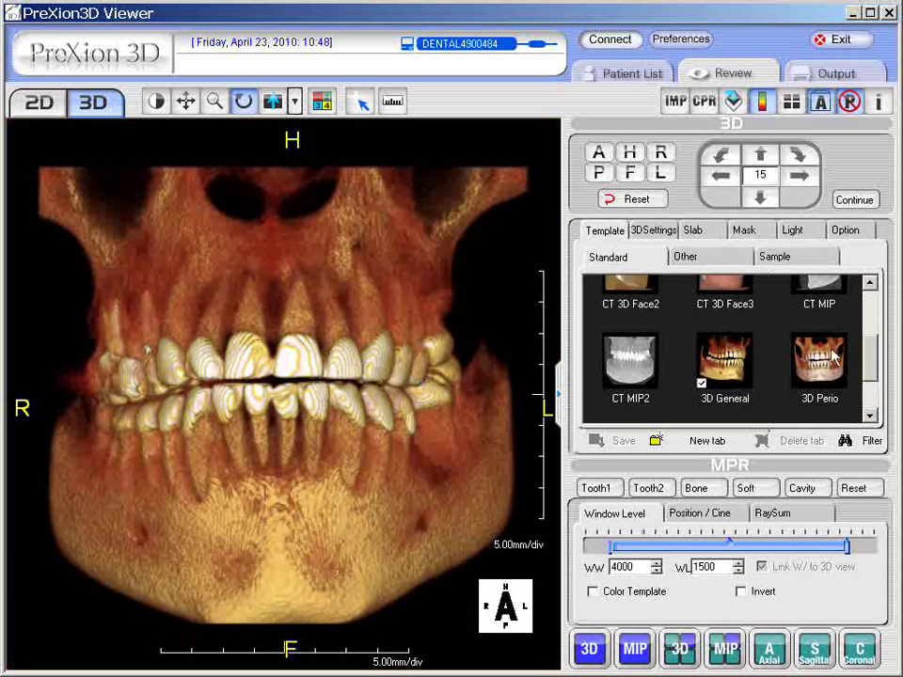
Apply the CT 3D Bone template and make it the default, and take a brief look at the Other template set
left_click_drag(872, 369, 872, 301)
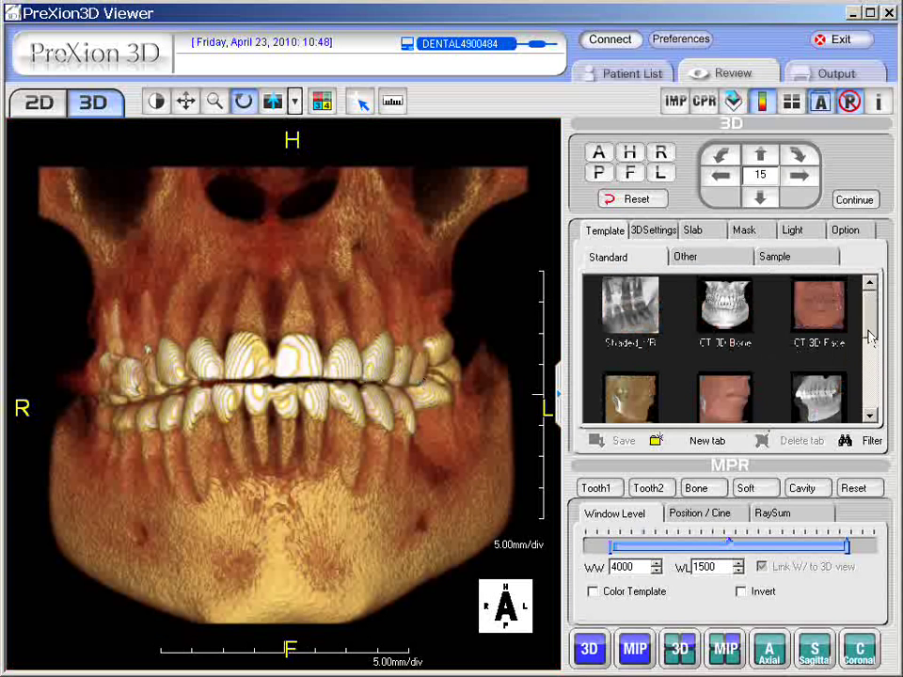
left_click(734, 314)
right_click(724, 320)
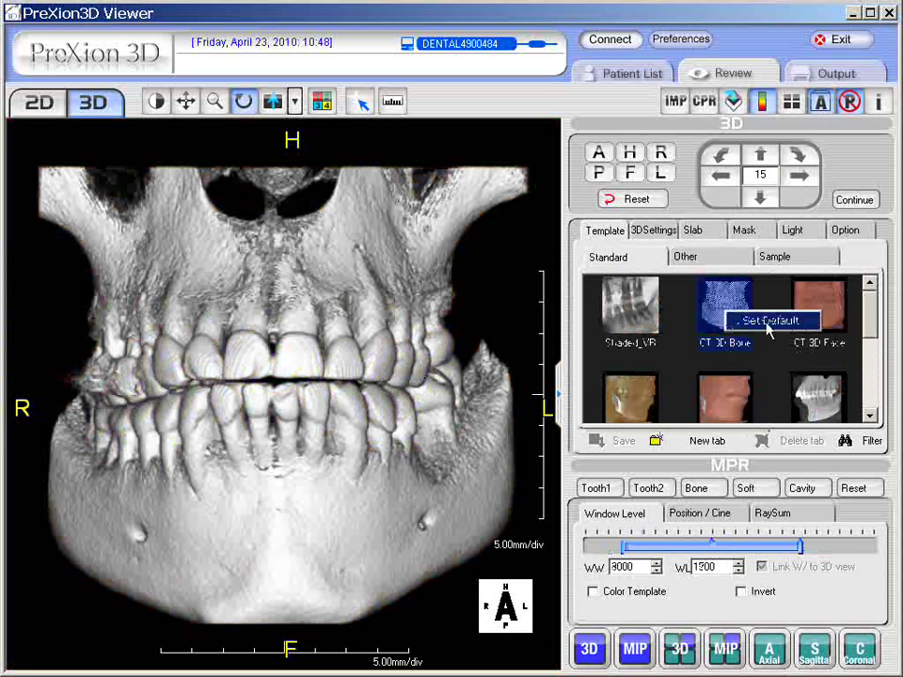
left_click(757, 325)
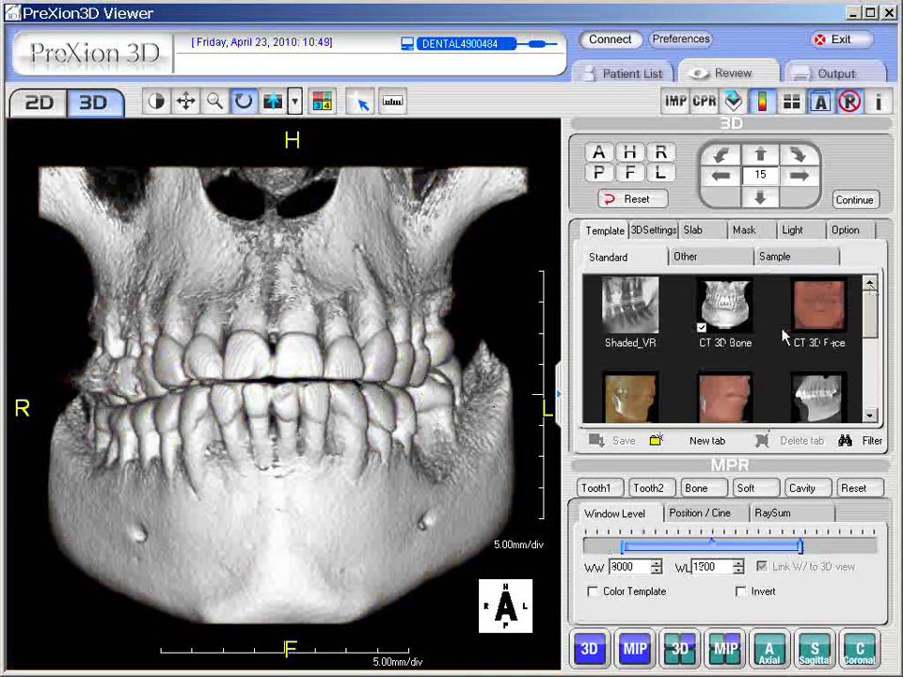
left_click(722, 264)
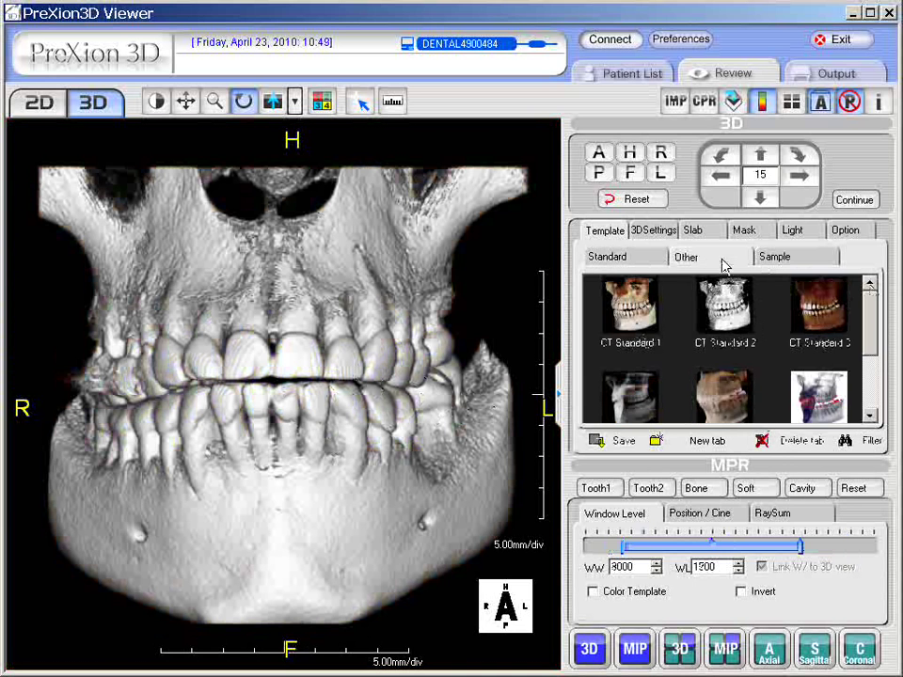
left_click(619, 258)
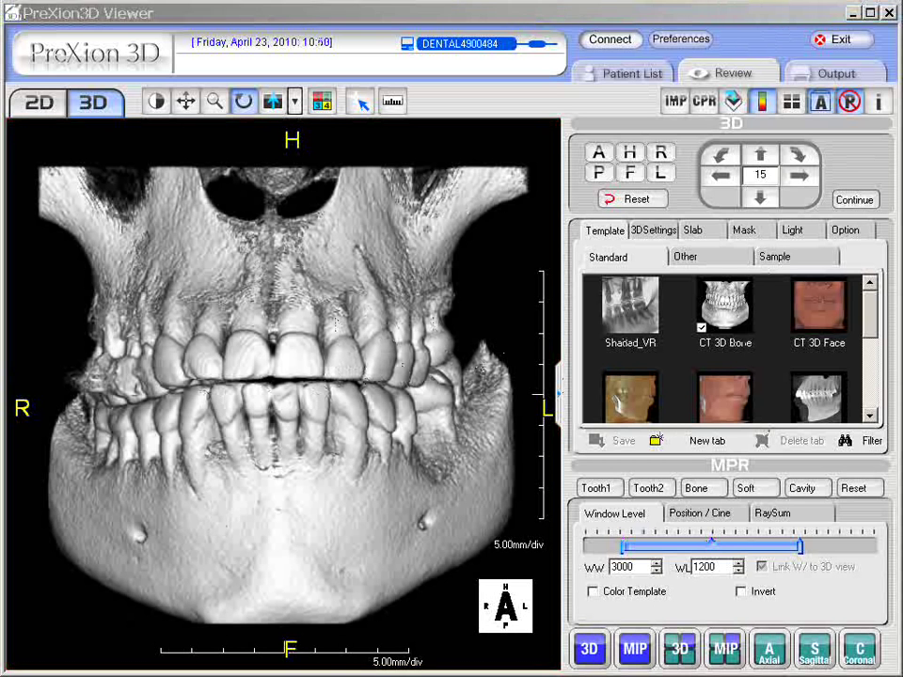
Try toggling the Head Light and Top Left light on the volume, and go over the intensity and contrast settings
left_click(792, 232)
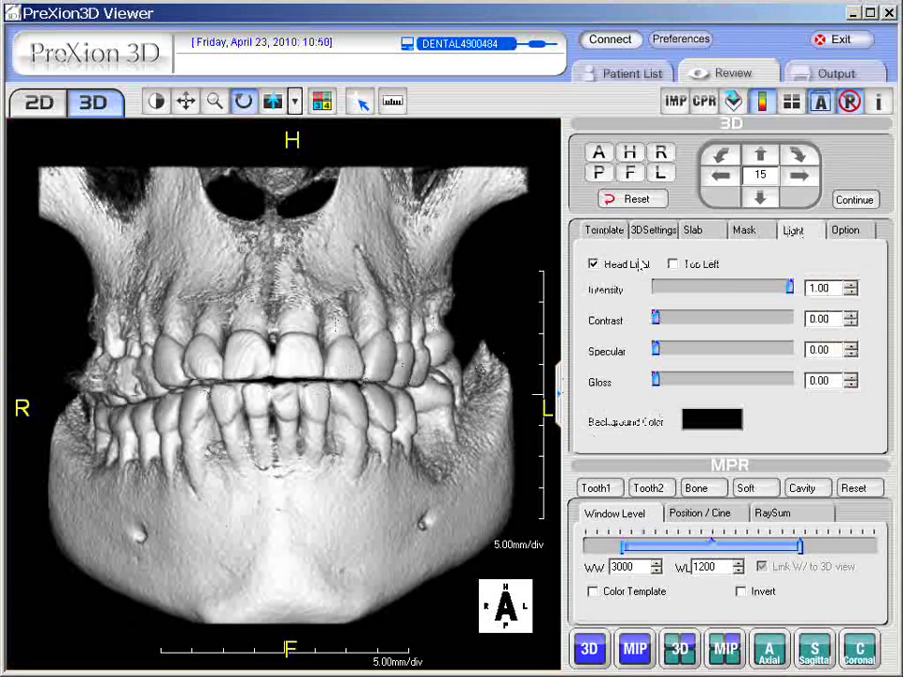
left_click(596, 266)
left_click(594, 266)
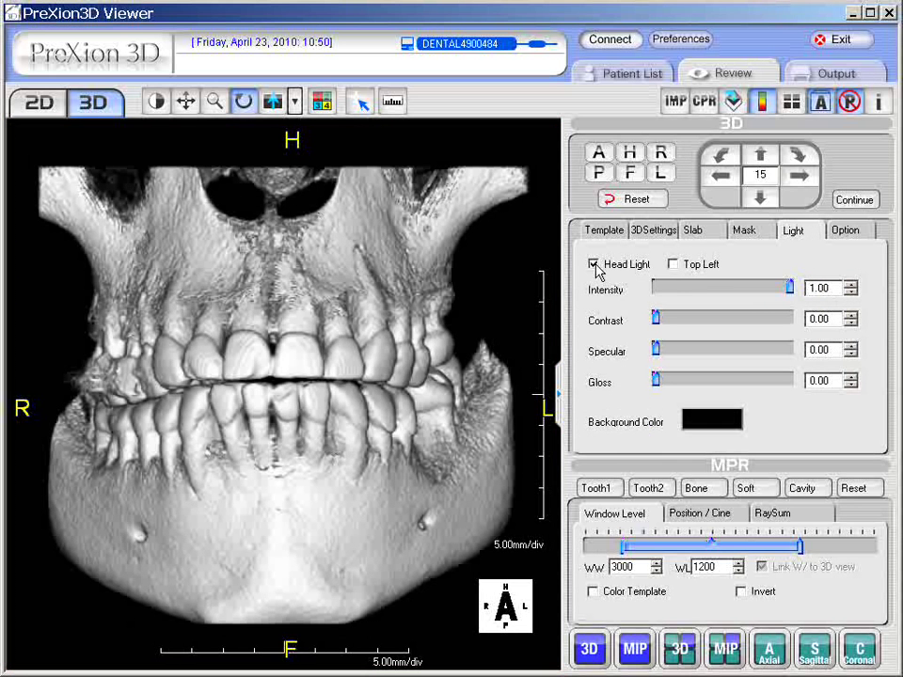
left_click(671, 265)
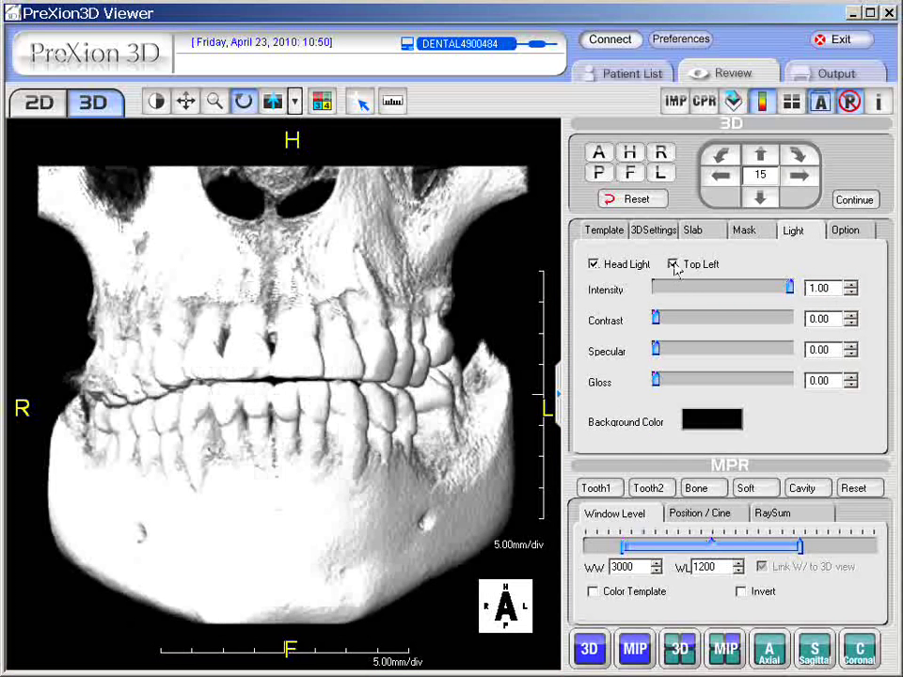
left_click(674, 265)
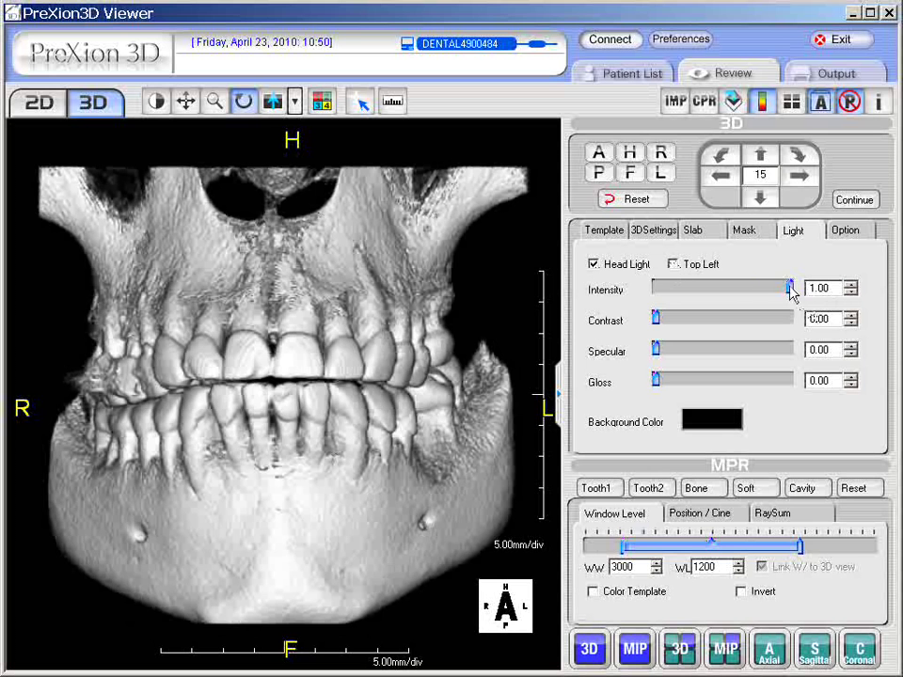
mouse_move(790, 289)
left_mouse_down()
mouse_move(747, 288)
mouse_move(789, 288)
left_mouse_up()
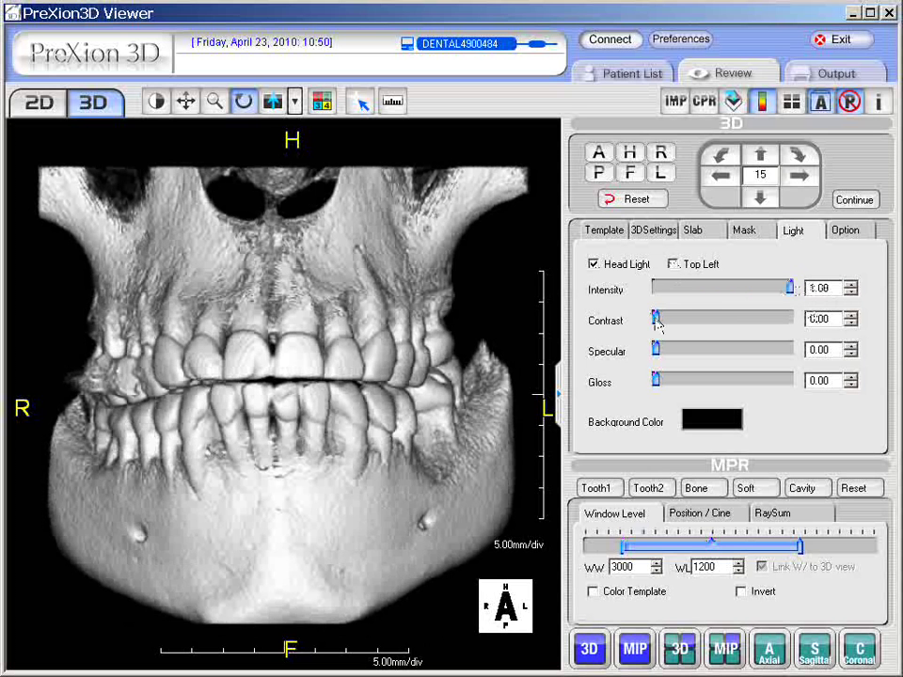
left_click_drag(659, 320, 645, 382)
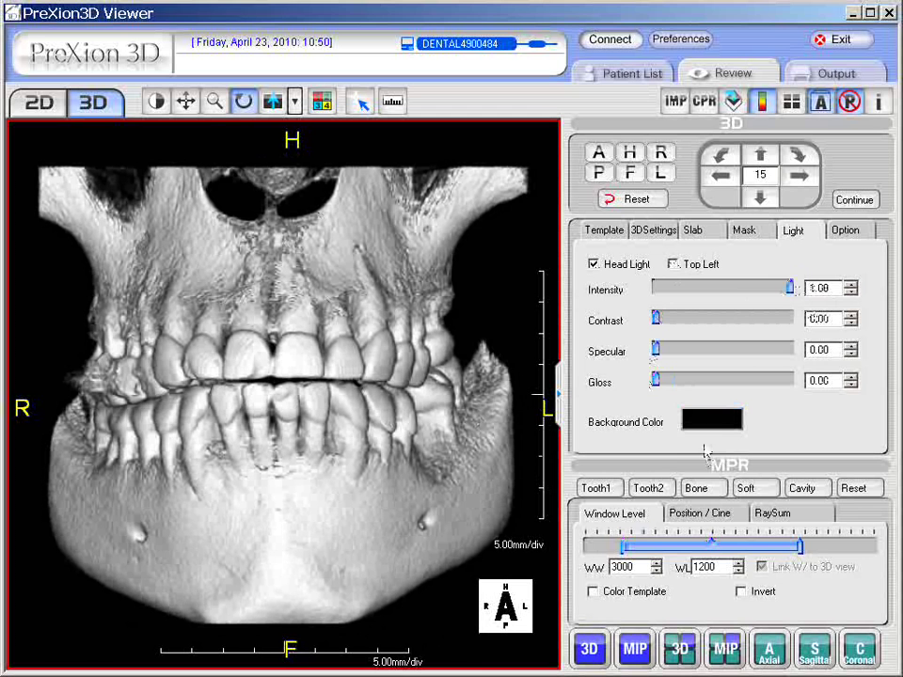
Try white and medium gray as the background color of the 3D view
left_click(719, 423)
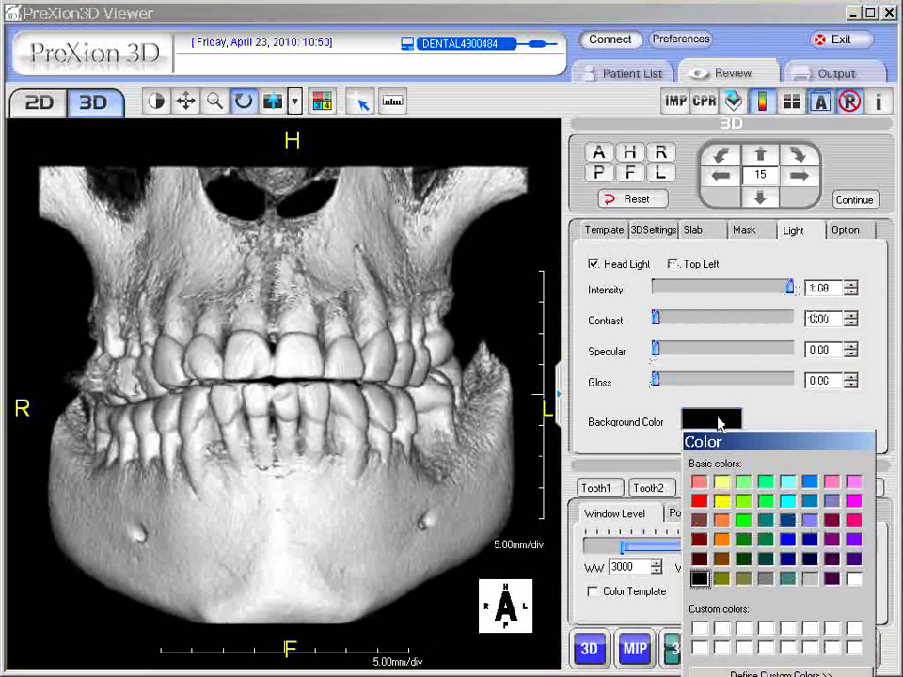
left_click(854, 580)
key("Return")
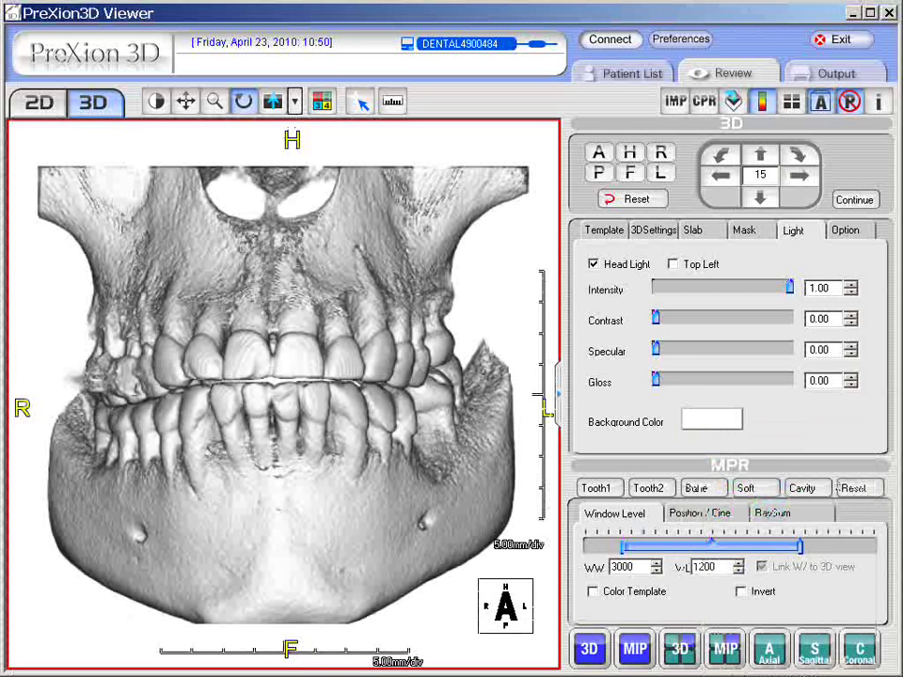
left_click(721, 422)
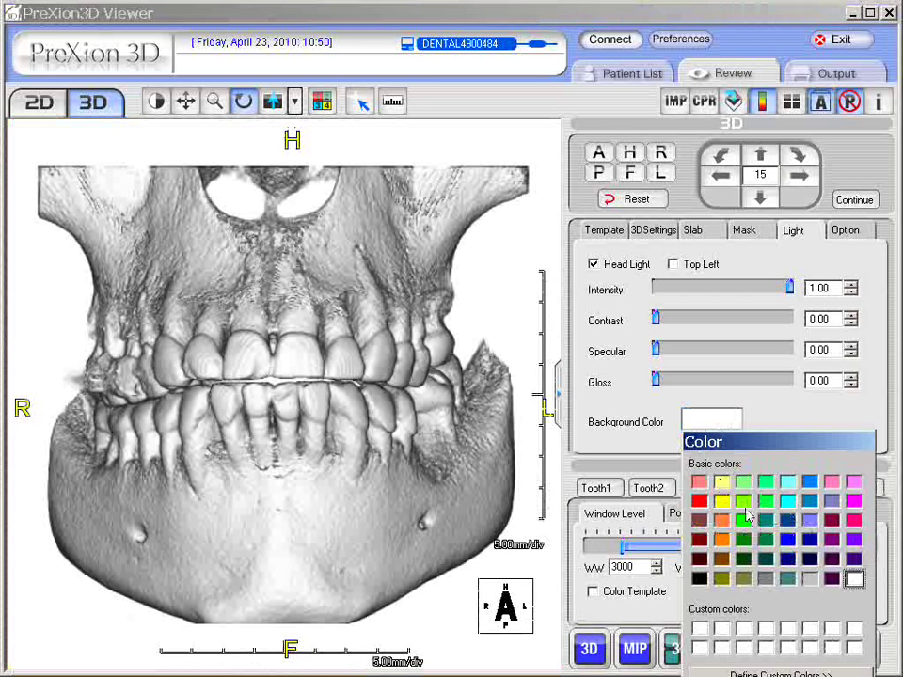
left_click(765, 579)
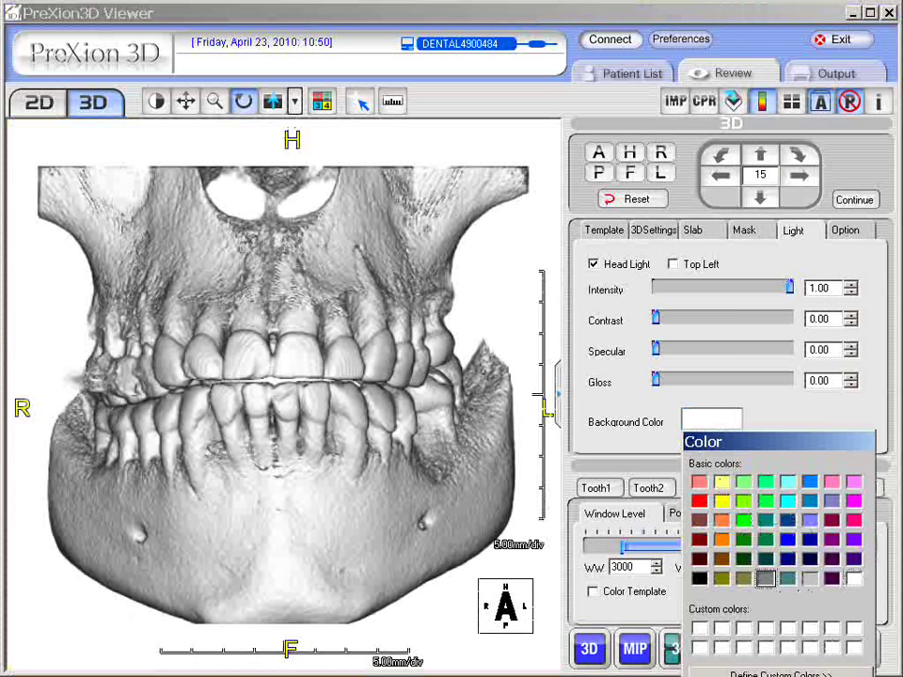
key("Return")
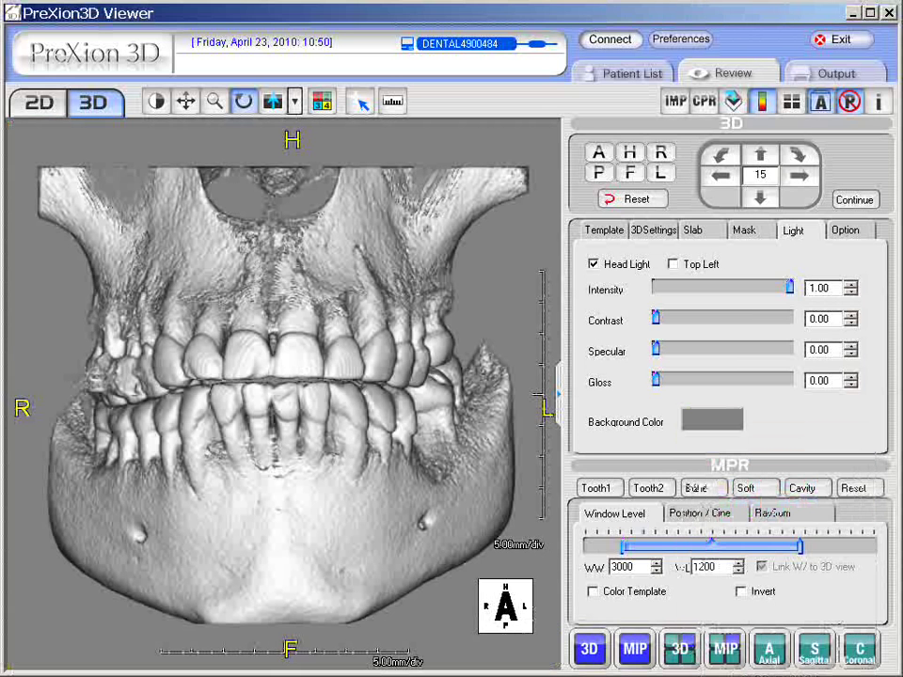
Set the background color of the 3D view to black and return to the Standard templates
left_click(713, 425)
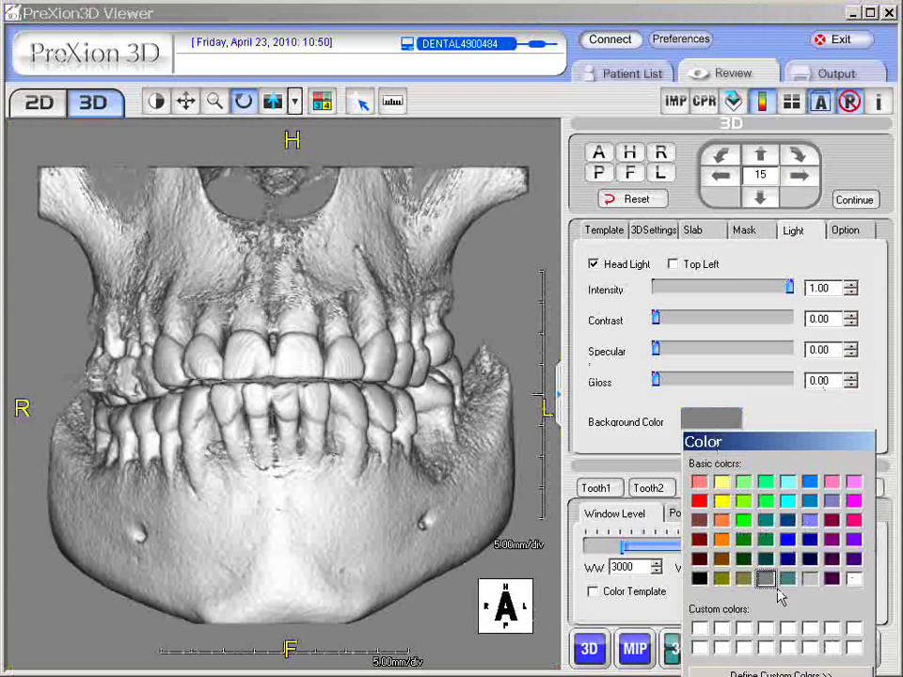
left_click(700, 580)
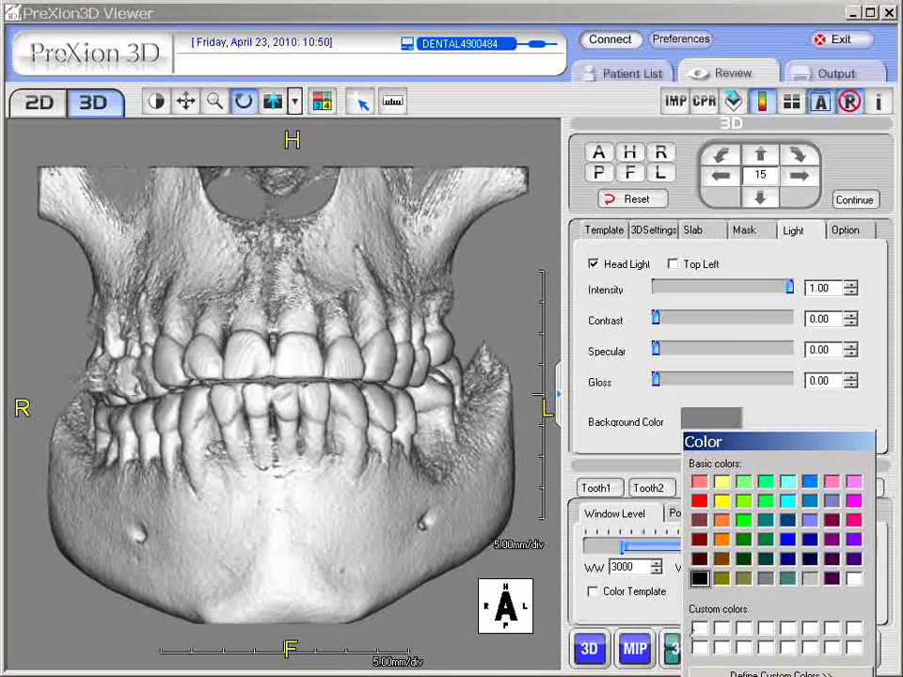
left_click(712, 675)
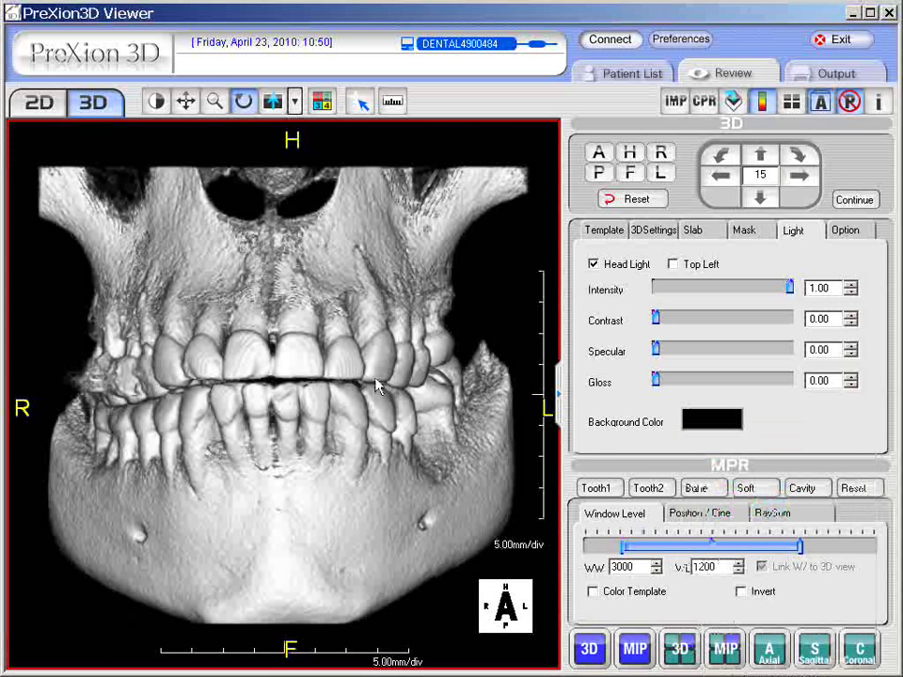
left_click(606, 231)
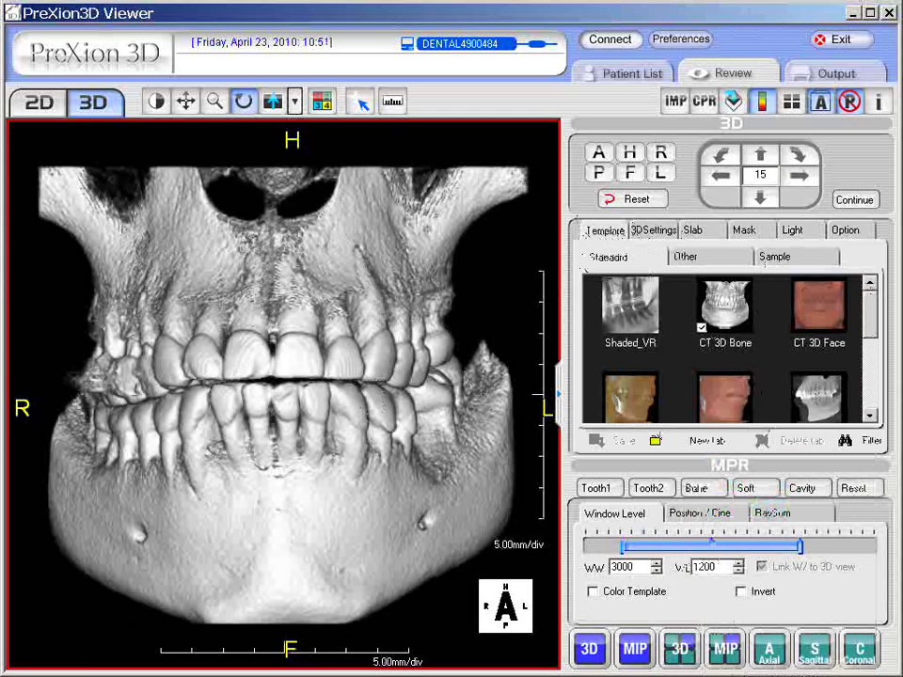
Show the 3D volume together with the axial, coronal and sagittal MPR views, and tilt the volume slightly
left_click(679, 649)
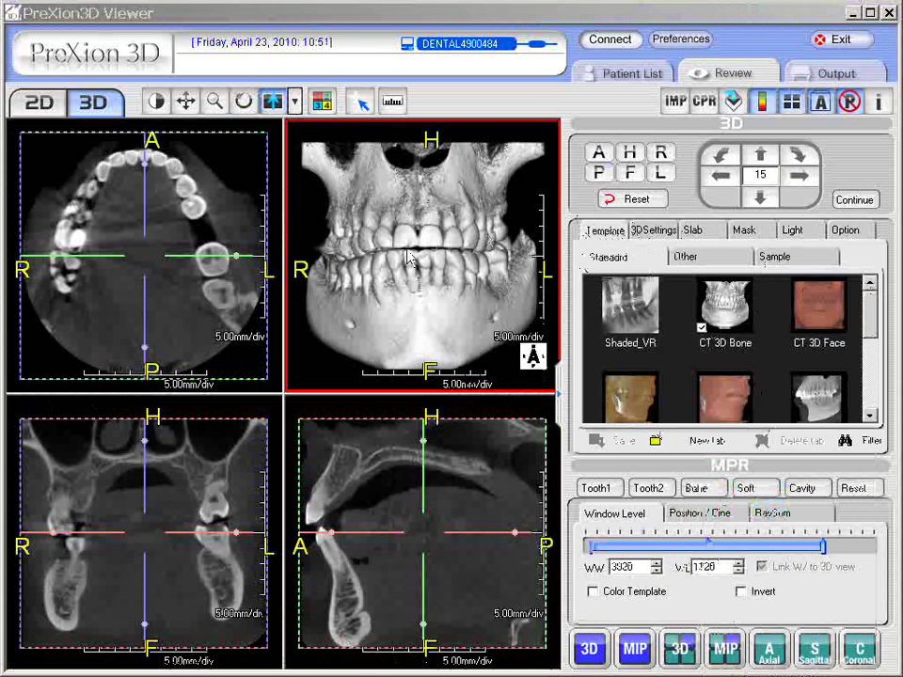
left_click_drag(413, 252, 417, 296)
left_click(188, 256)
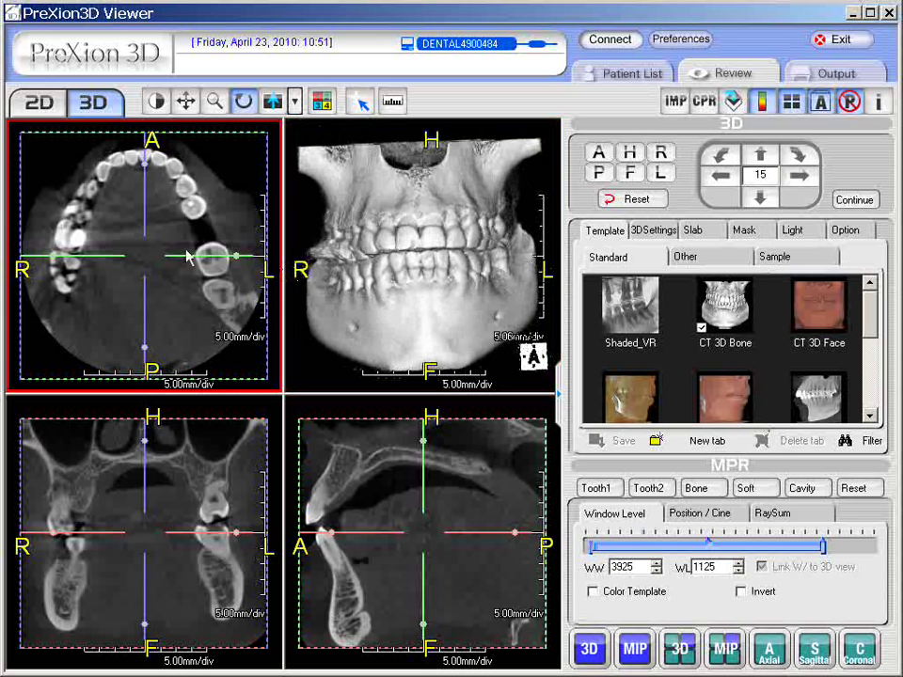
left_click(396, 331)
left_click(212, 259)
left_click(169, 475)
left_click(190, 299)
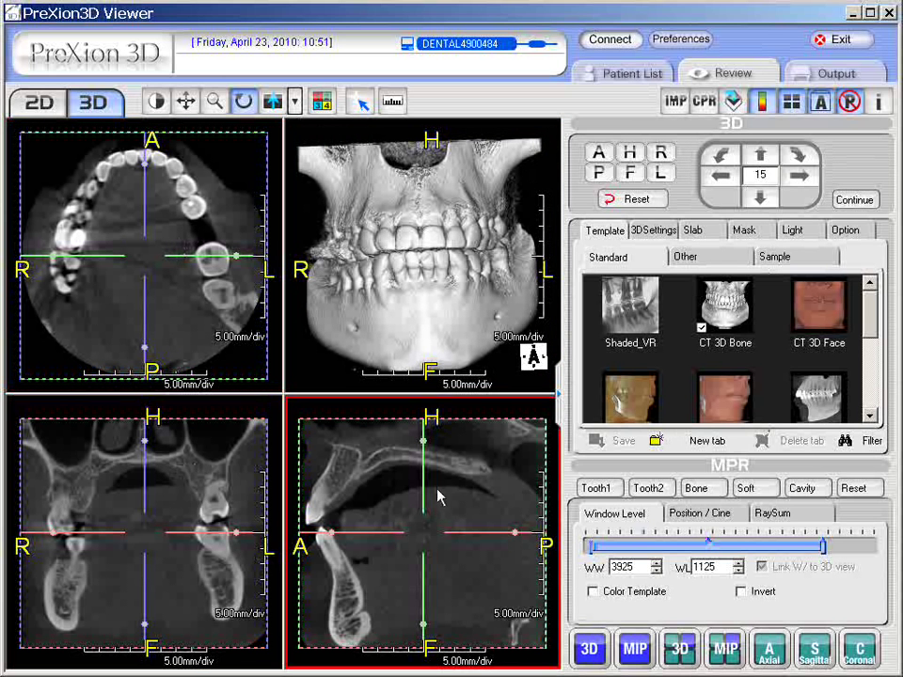
Page through the slices of the sagittal and coronal views, and tilt the 3D volume again
scroll(201, 482, "up", 2)
scroll(201, 486, "up", 4)
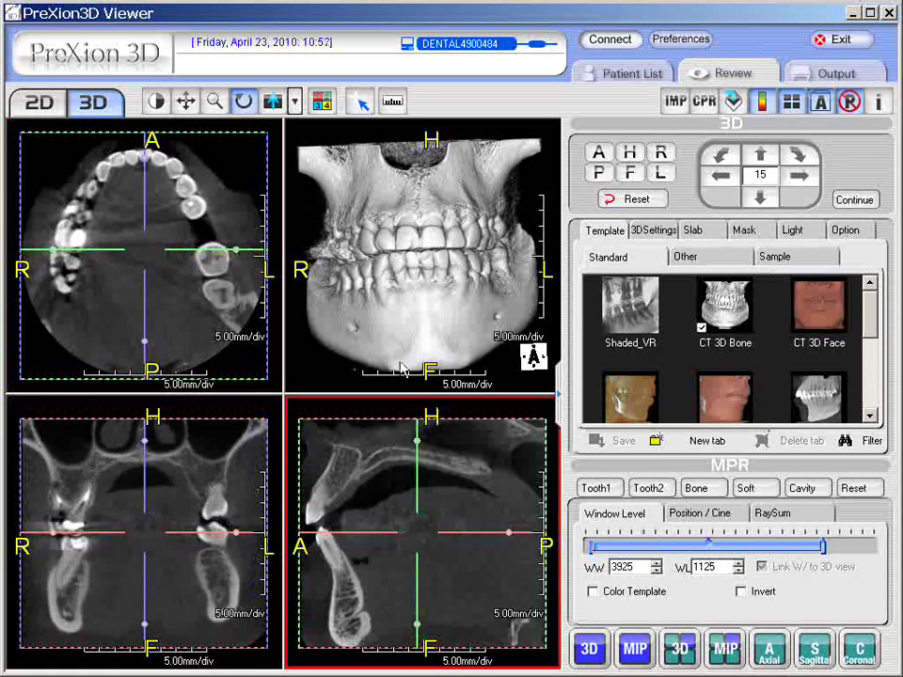
left_click_drag(456, 297, 456, 313)
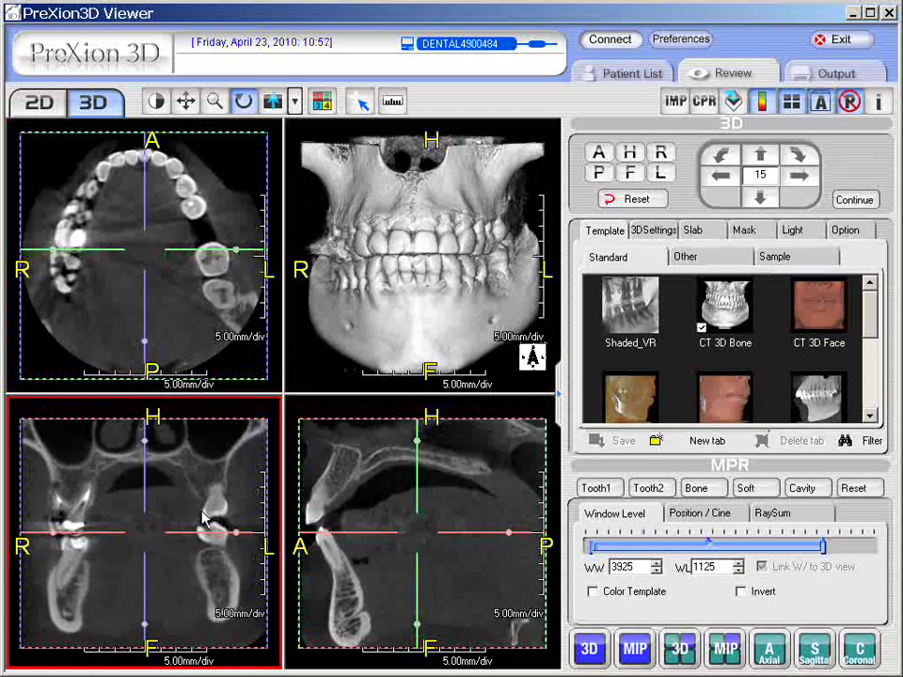
scroll(215, 479, "up", 3)
scroll(214, 482, "up", 3)
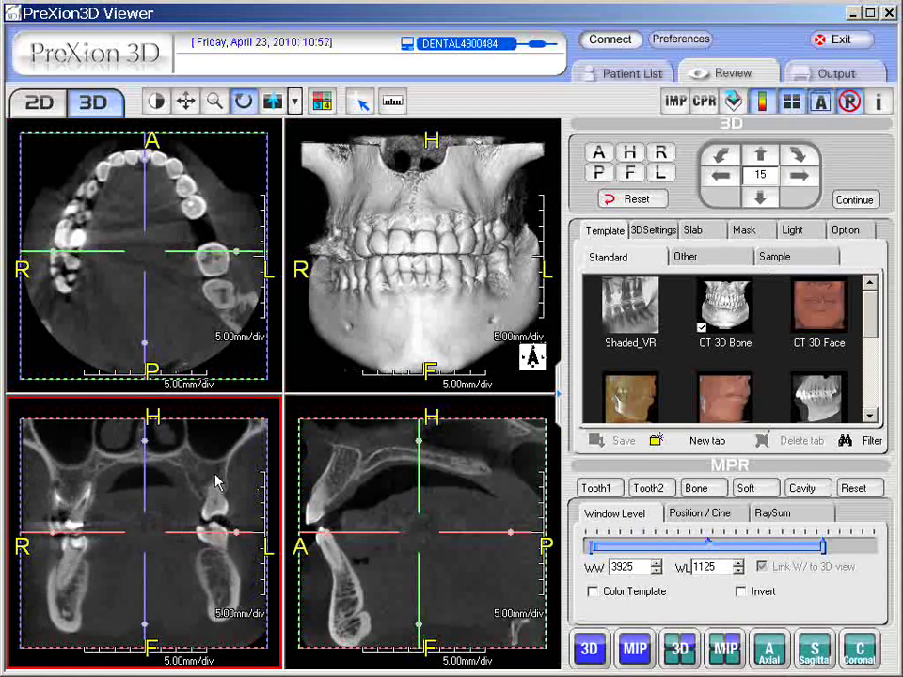
scroll(216, 483, "down", 3)
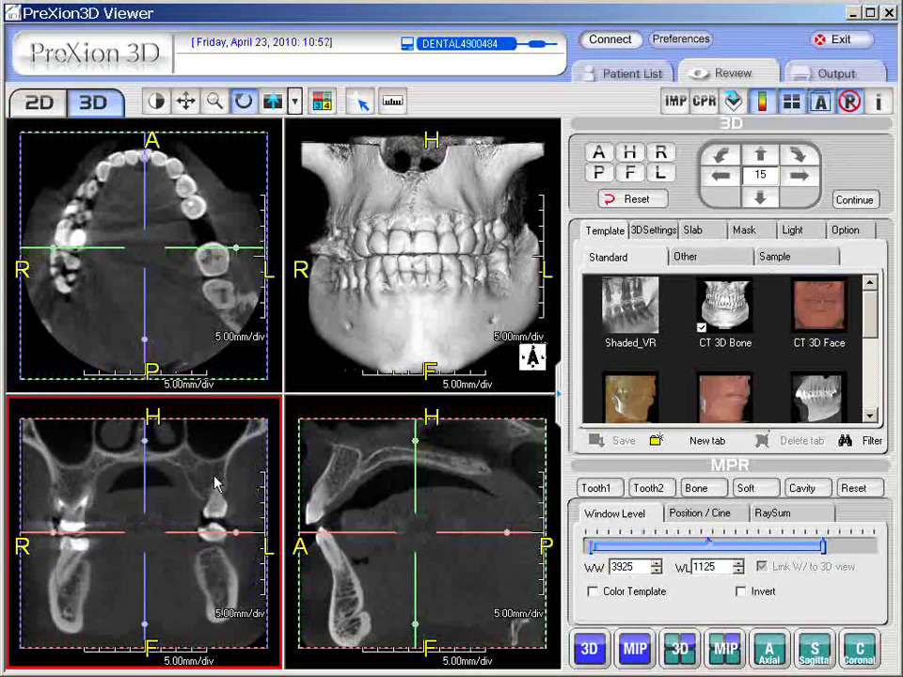
scroll(216, 482, "up", 3)
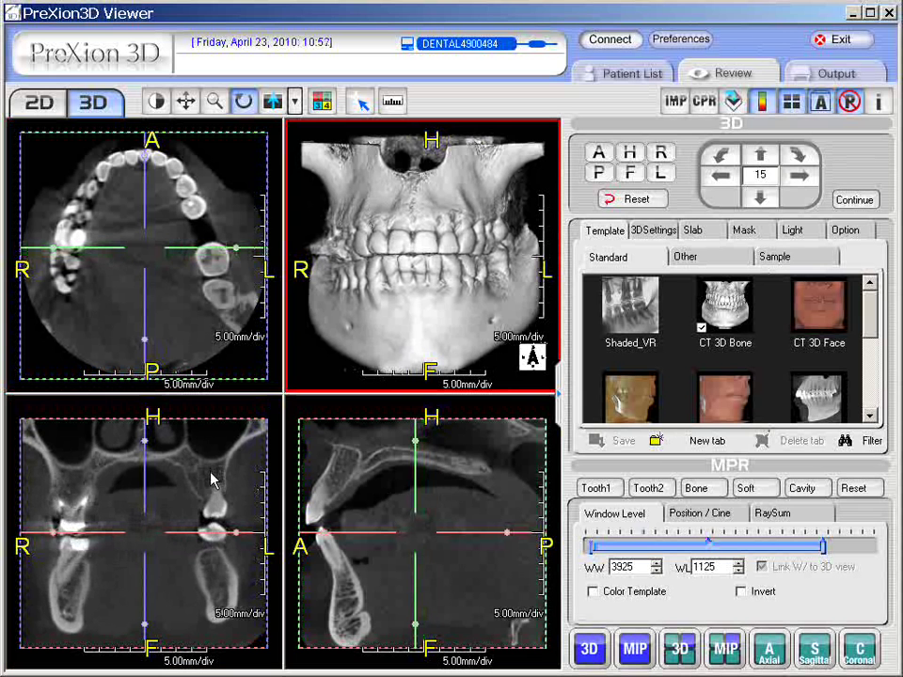
Enlarge the 3D view to fill the viewing area, rotate the volume, and restore the four-view layout
left_click_drag(414, 254, 287, 398)
double_click(435, 287)
left_click_drag(352, 376, 461, 272)
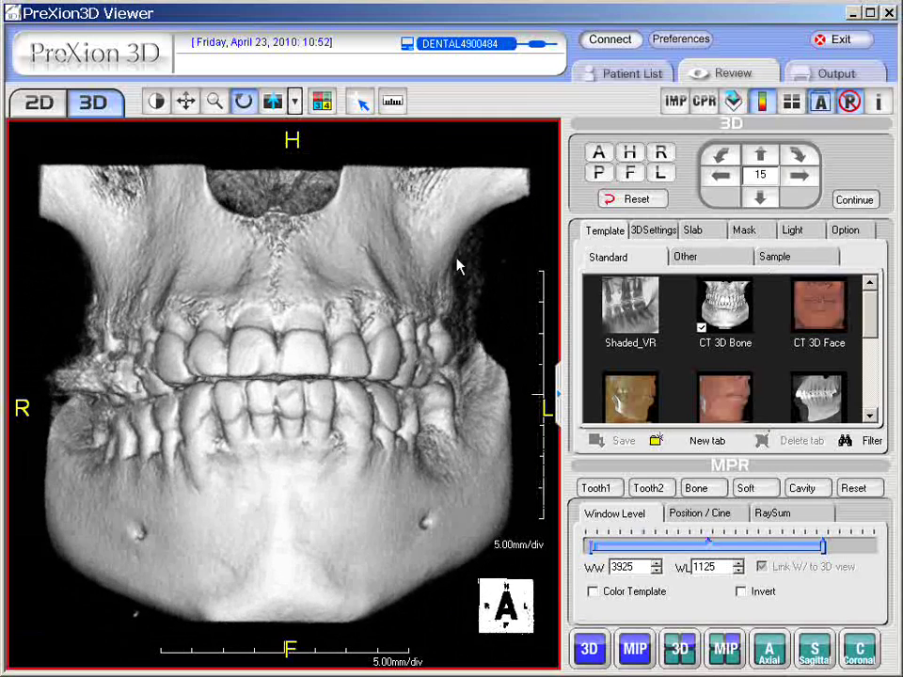
double_click(295, 460)
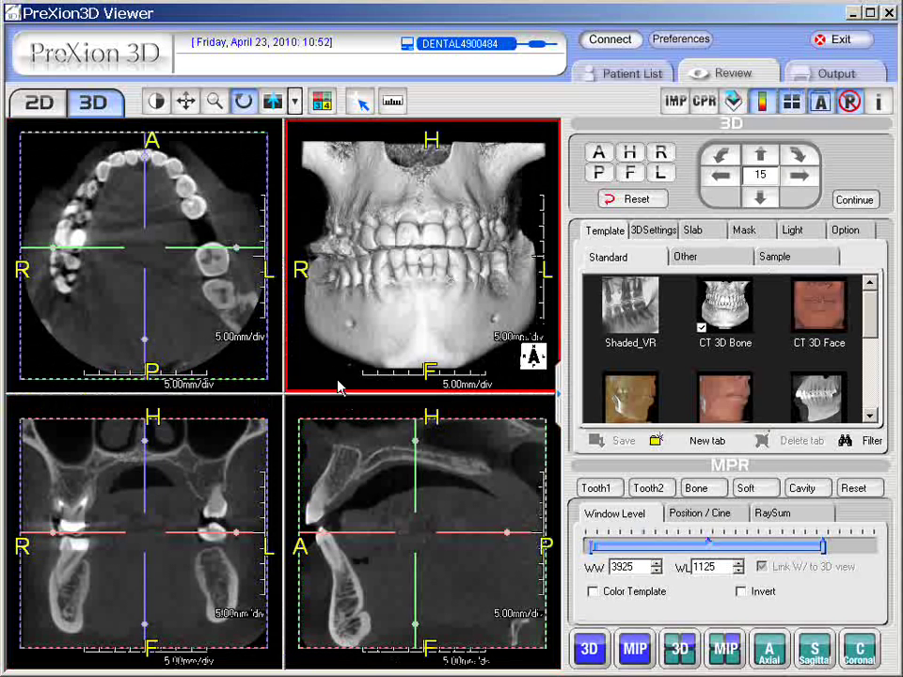